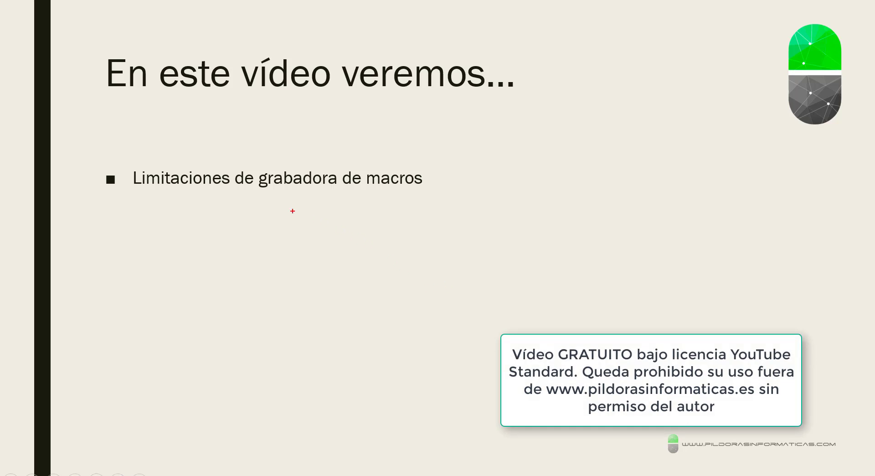
Step: Underline the 'Limitaciones de grabadora de macros' bullet in red ink
left_click_drag(135, 191, 426, 191)
Step: Draw an arrow at the bullet and add an underlined 'VBA' note, then erase all annotations
left_click_drag(375, 213, 474, 293)
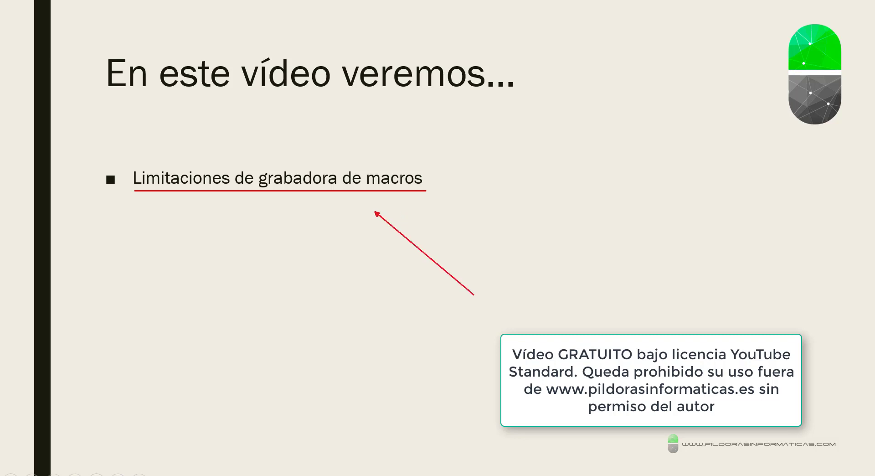
type("t")
type("VB")
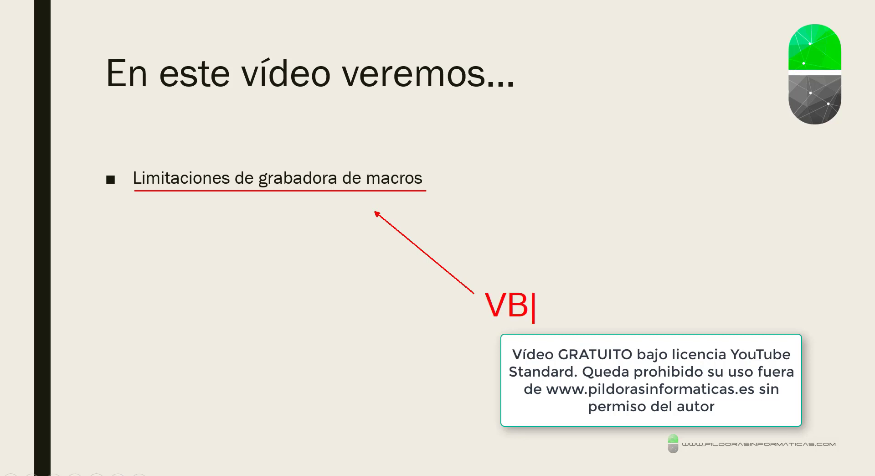
type("A")
key("Escape")
left_click_drag(489, 323, 535, 322)
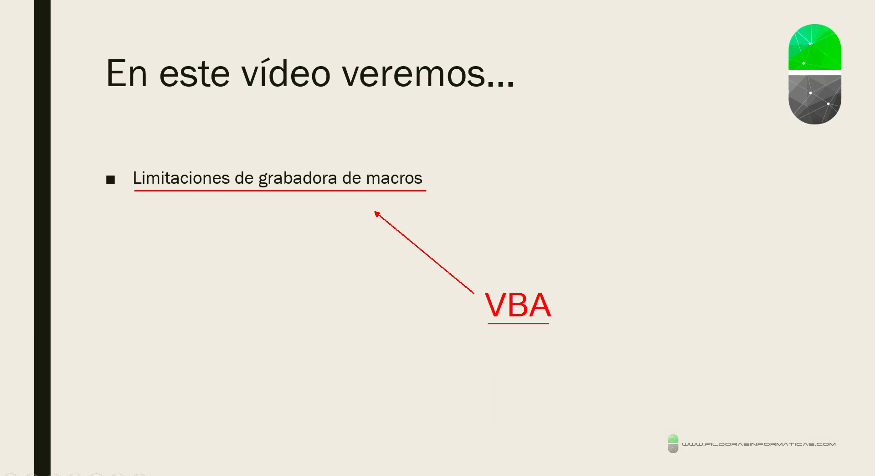
key("Escape")
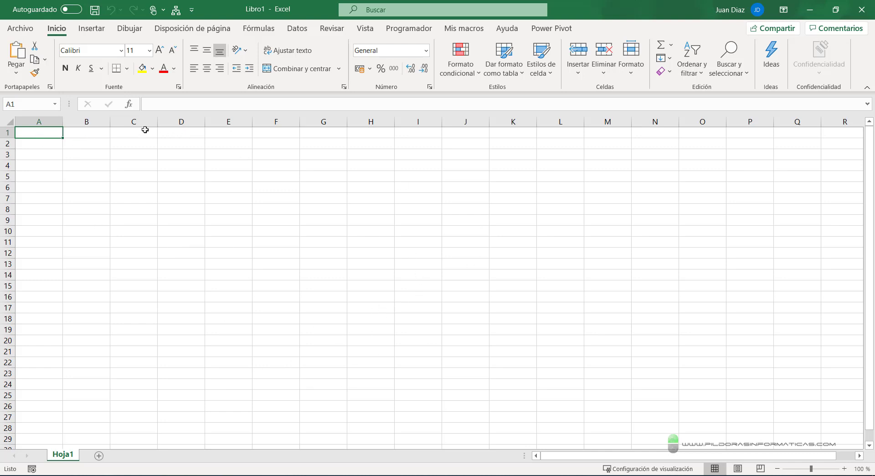
Step: Fill months Enero–Marzo into B1:D1 and add row labels Ingresos and Gastos in A2:A3
left_click(105, 133)
type("E")
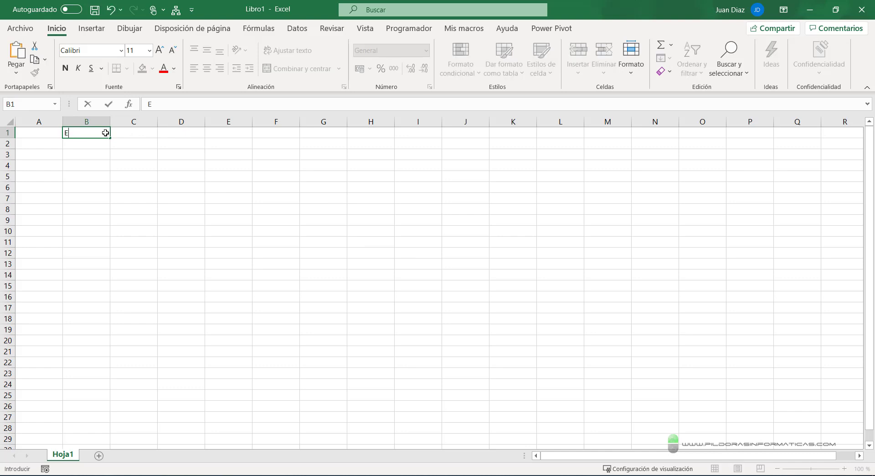
type("nero")
left_click_drag(110, 138, 192, 134)
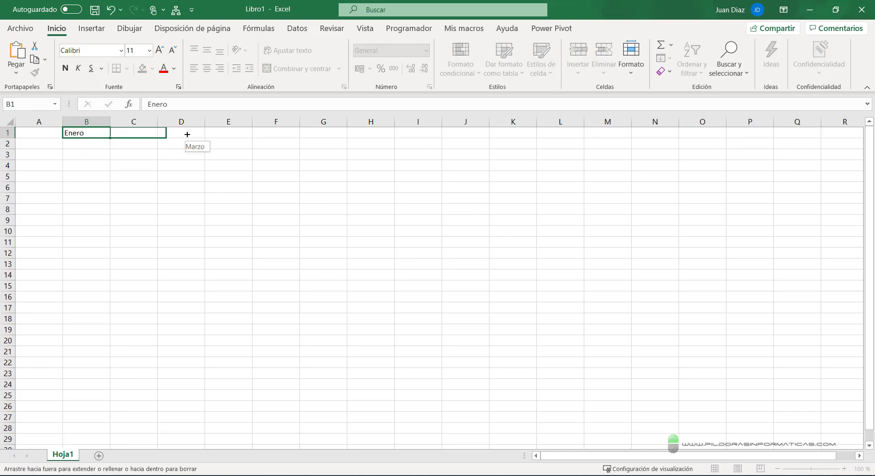
left_click(46, 144)
type("Ingres")
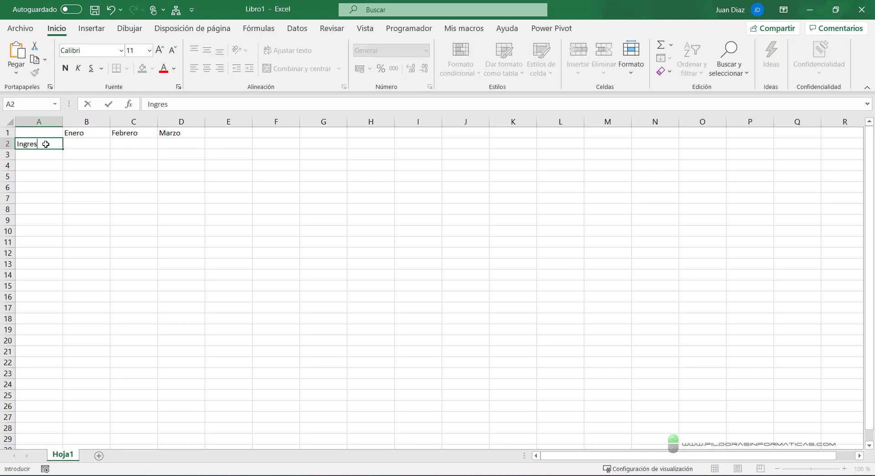
type("os")
key("Return")
type("Gastos")
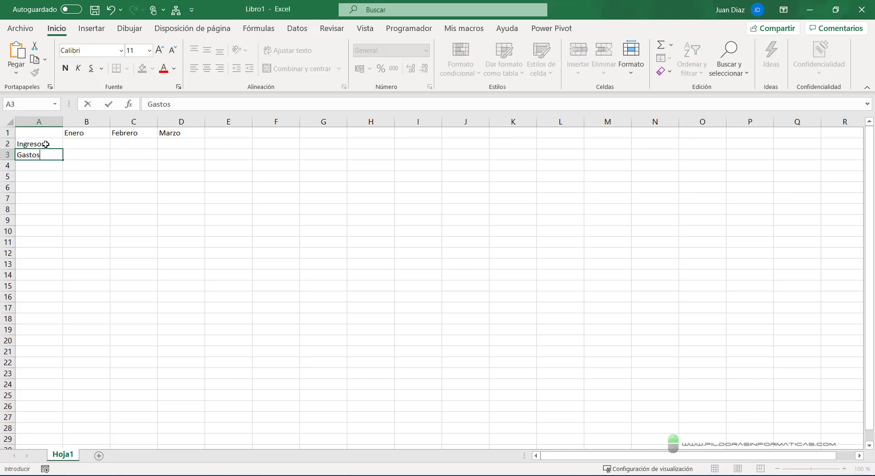
Step: Enter Ingresos 1500, 1700, 990 and Gastos 250, 700, 525 in B2:D3
left_click(76, 144)
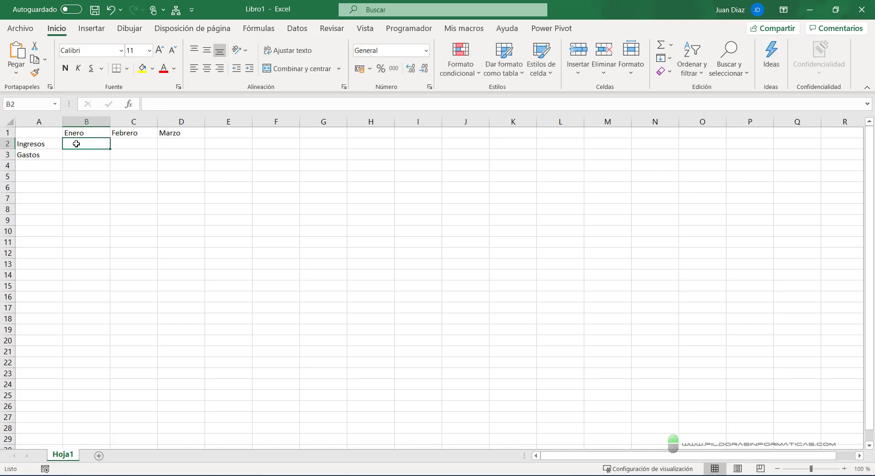
type("1500")
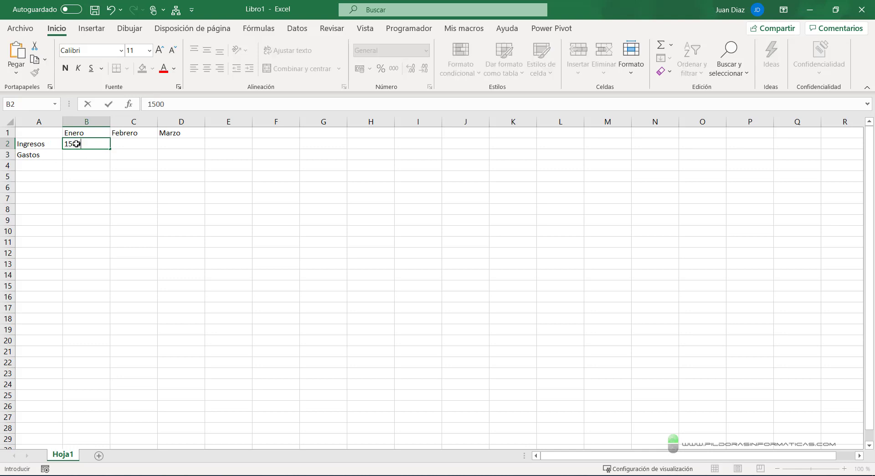
key("Tab")
type("1700")
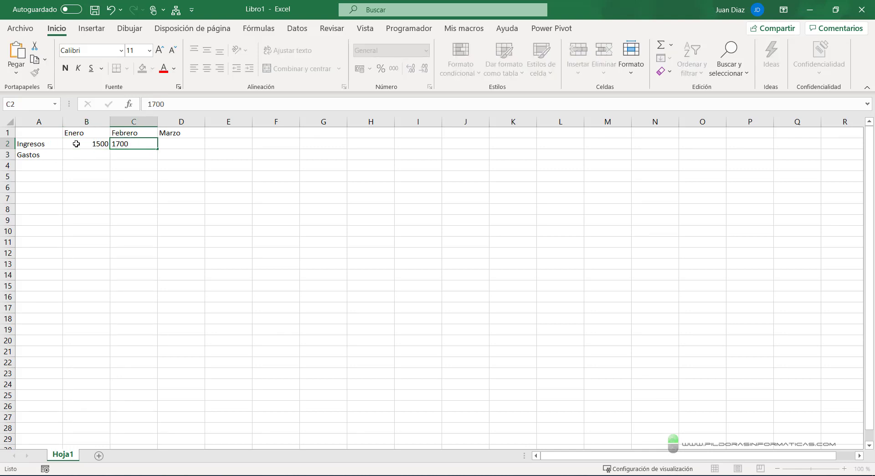
key("Tab")
type("990")
key("Return")
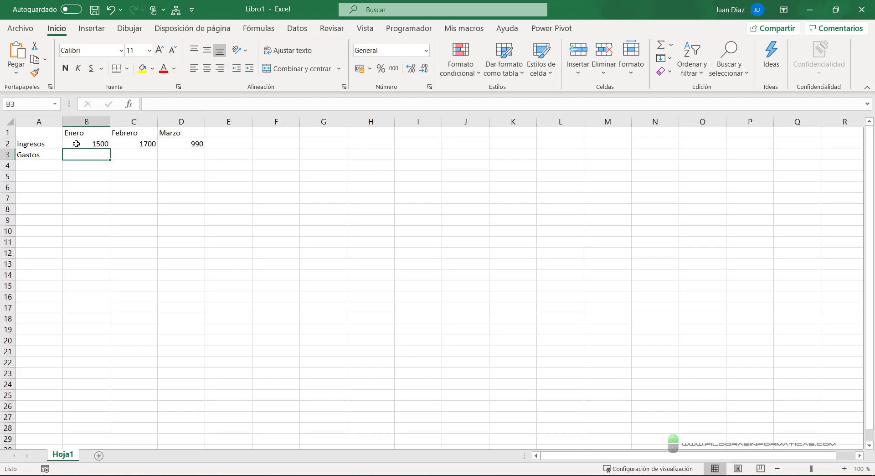
type("250")
key("Tab")
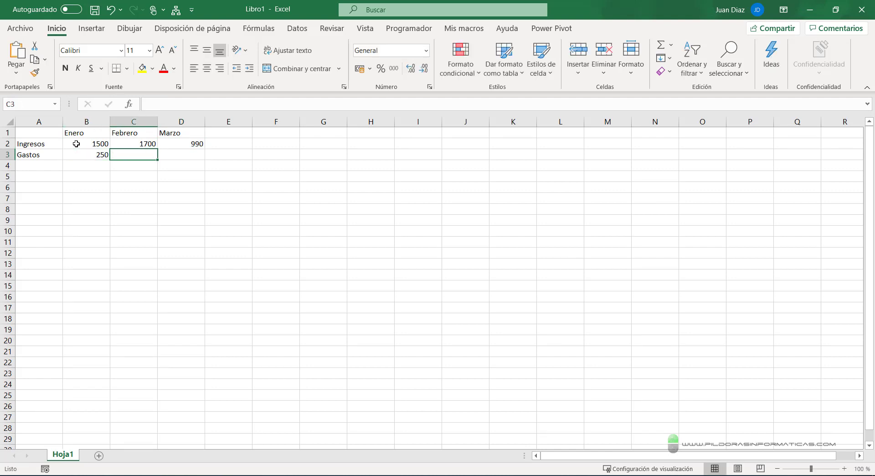
type("700")
key("Tab")
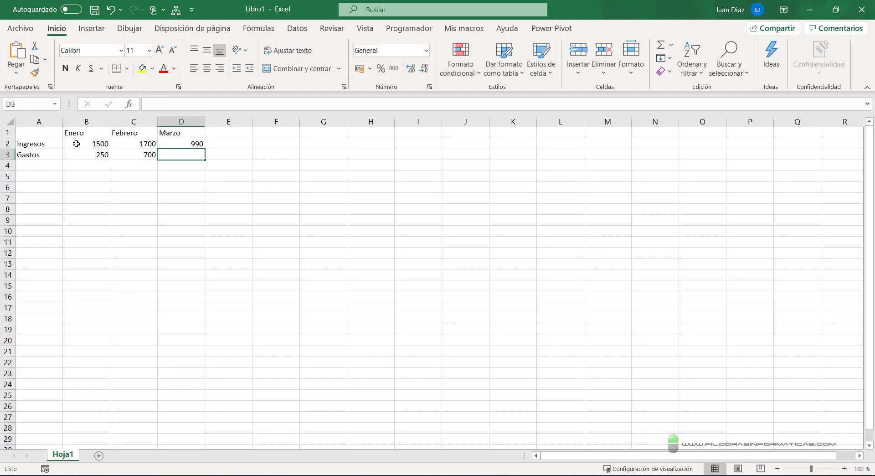
type("525")
key("Return")
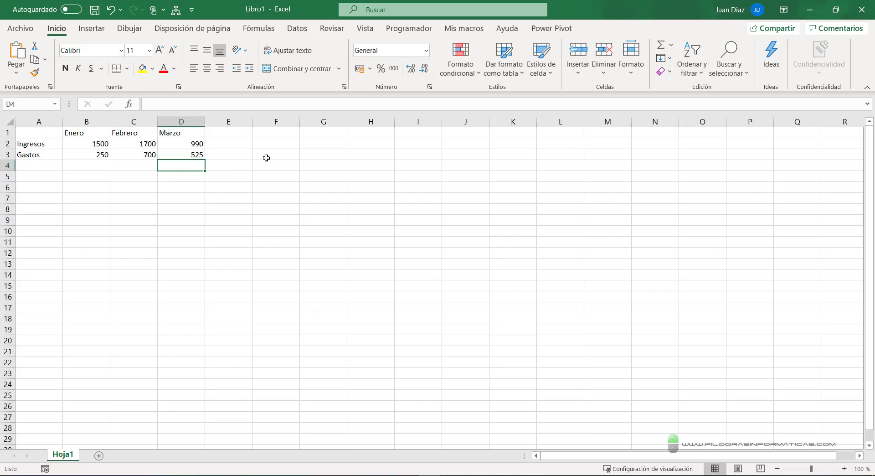
Step: Set up macro CreaGrafico with shortcut Ctrl+h, stored in Libro de macros personal
left_click(409, 28)
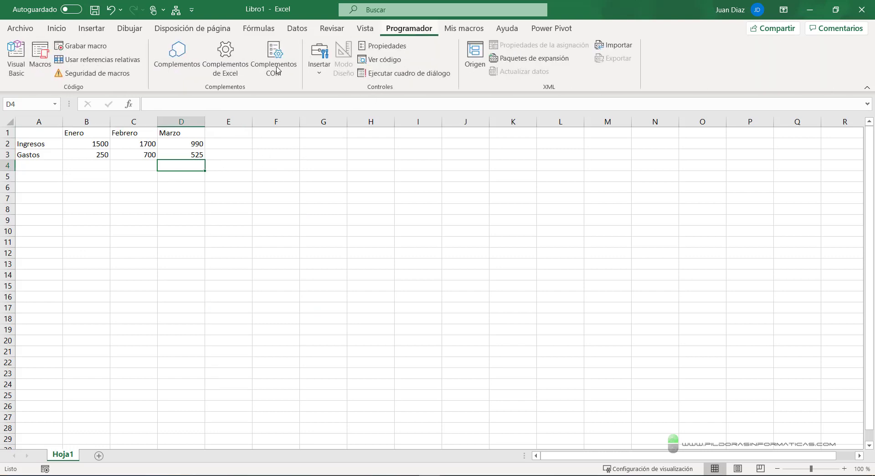
left_click(73, 46)
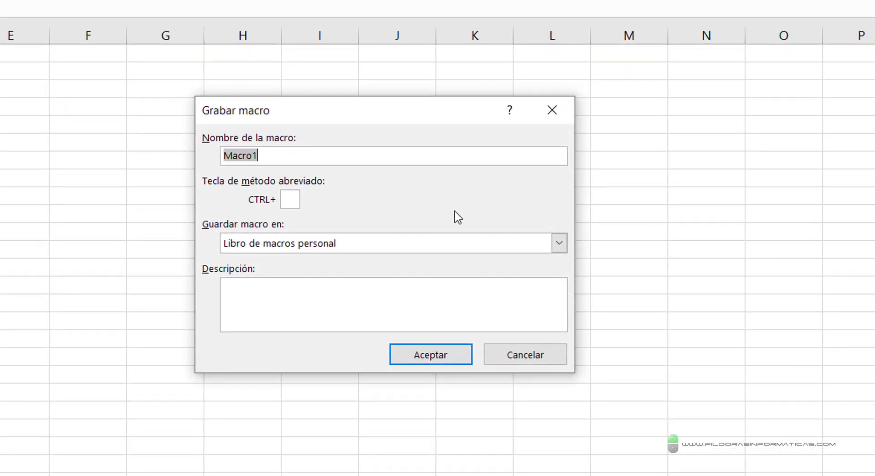
type("Cre")
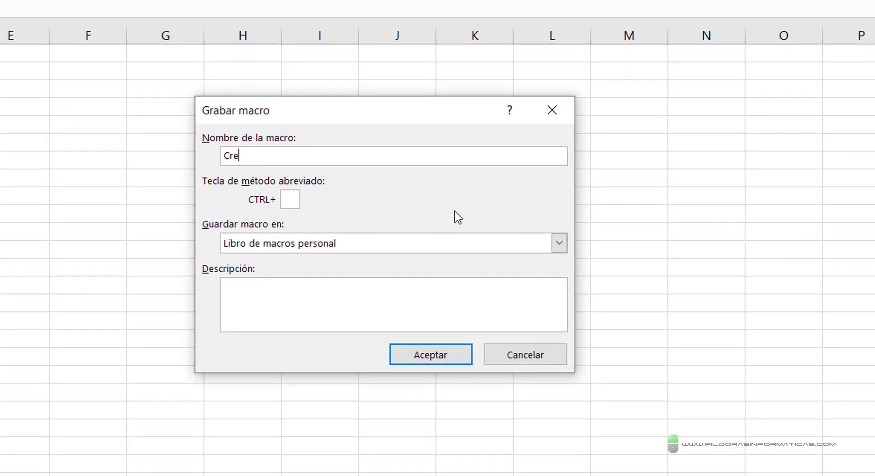
type("aGra")
type("fico")
left_click(292, 205)
type("h")
left_click(431, 246)
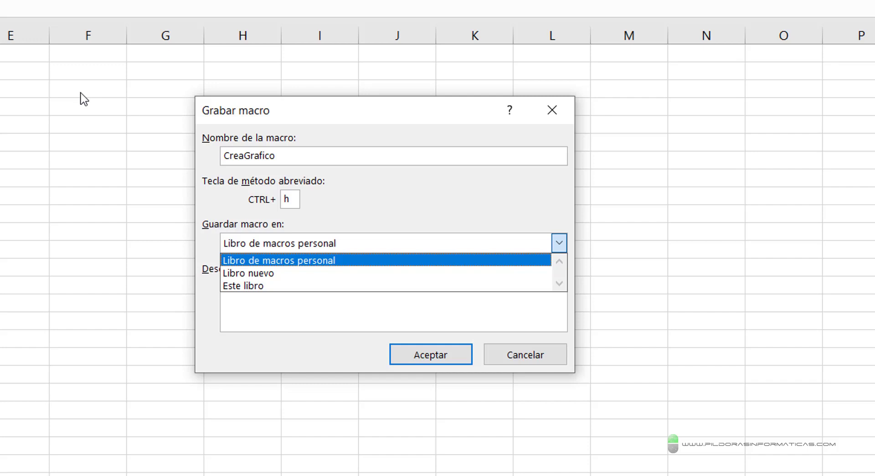
left_click(254, 264)
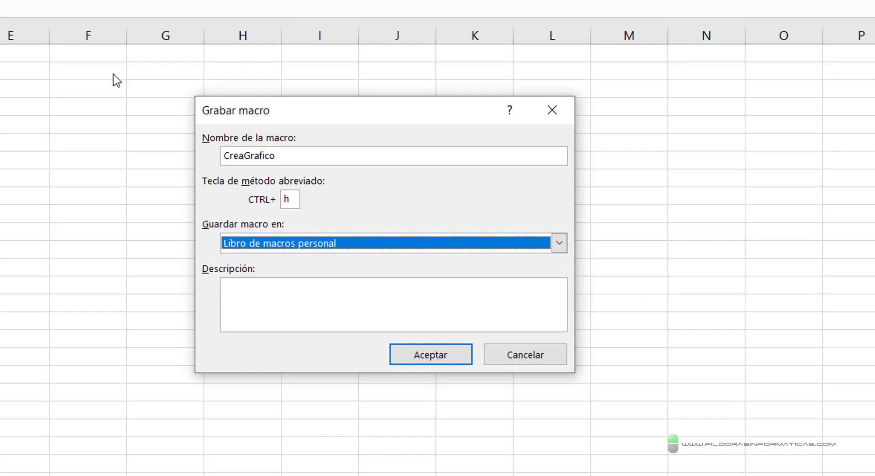
Step: Enter the description 'Crear gráfico, imprime 3 copias y elimina gráfico'
left_click(345, 310)
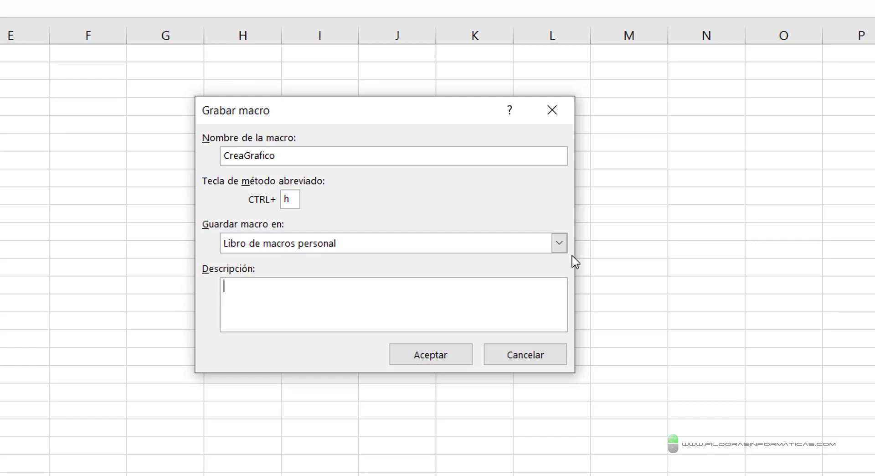
type("Crear")
type(" gráfic")
type("o, imprime 3")
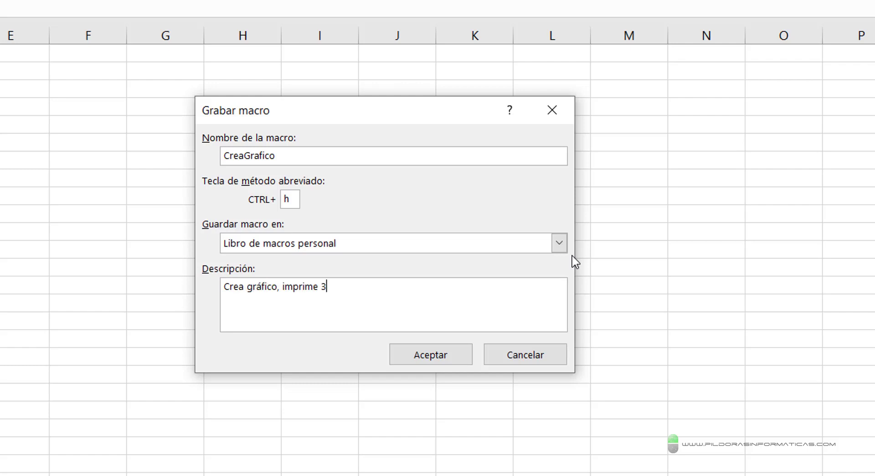
type(" copias y el")
type("ima")
key("BackSpace")
type("in")
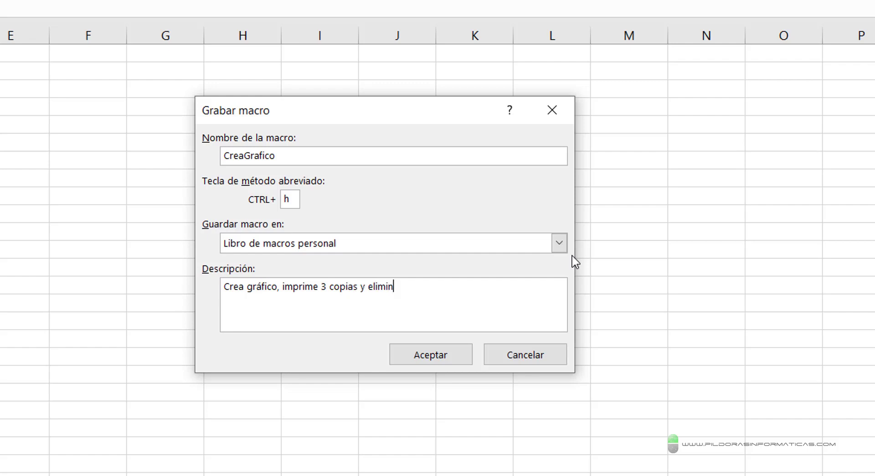
type("a gráfico")
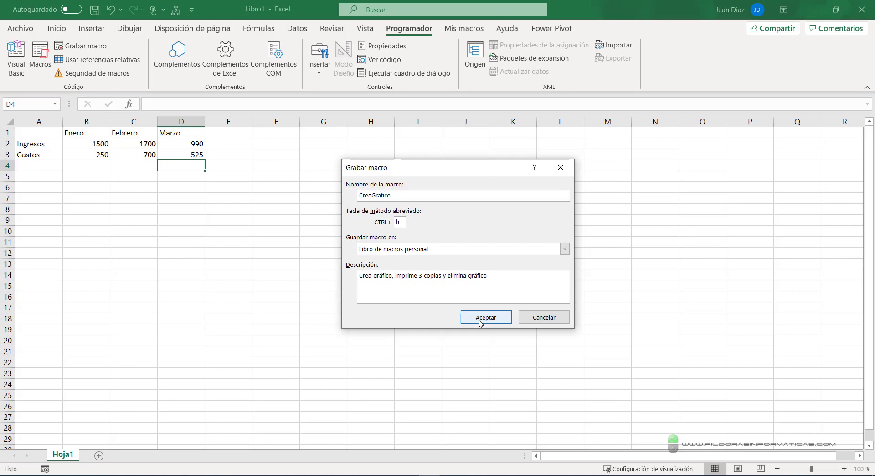
Step: Begin recording, select cell C3 in the data, and create the Gráfico1 chart sheet with F11
left_click(480, 322)
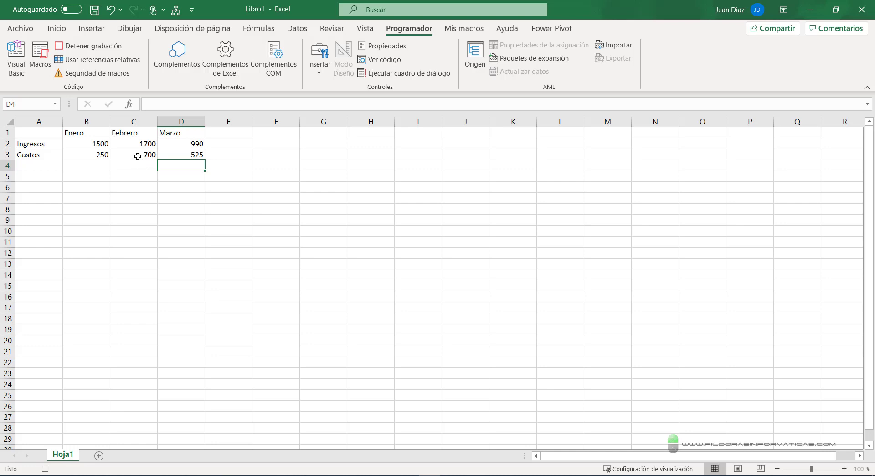
left_click(135, 155)
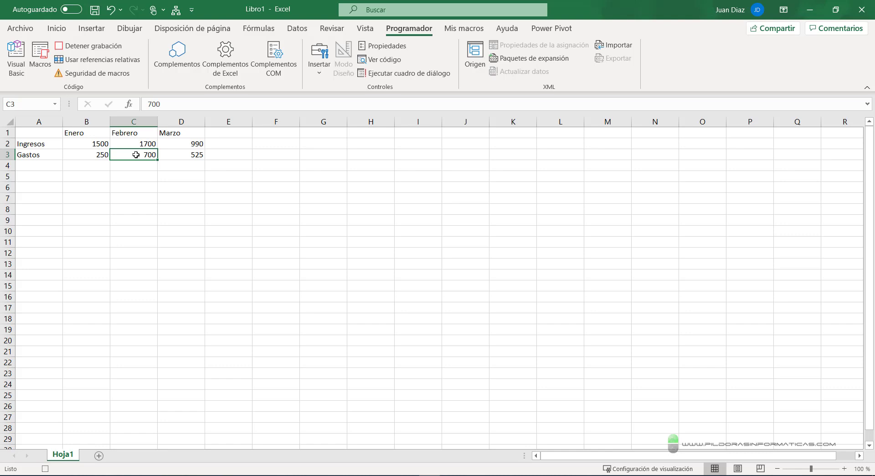
left_click(322, 239)
left_click(152, 156)
key("F11")
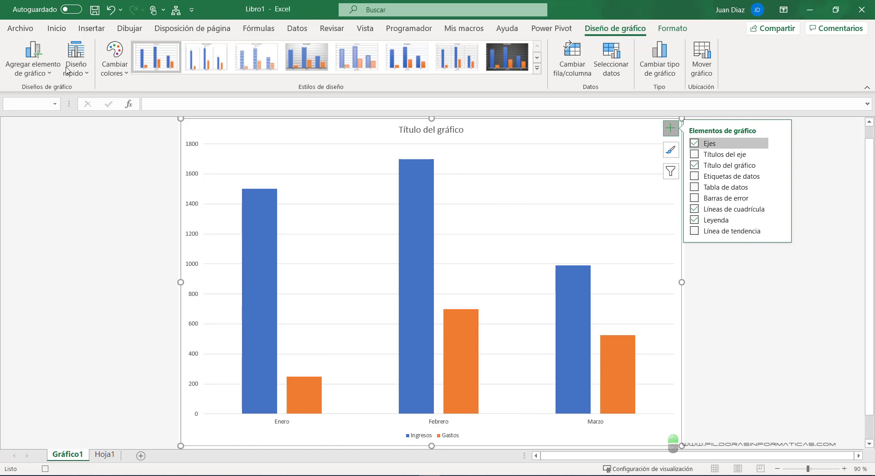
Step: Go to File > Imprimir and keep Microsoft Print to PDF as the printer
left_click(20, 28)
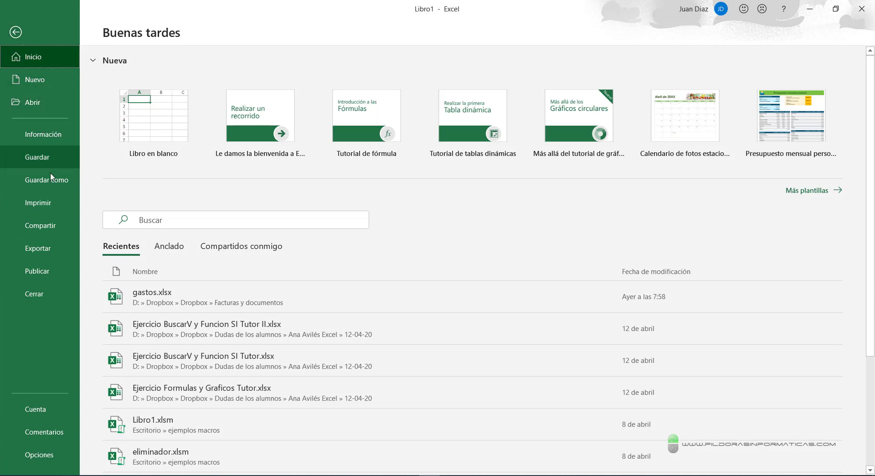
left_click(48, 201)
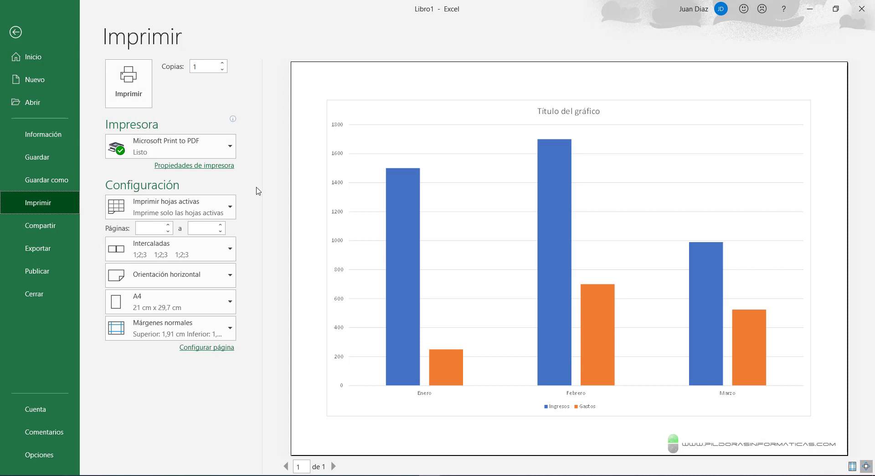
left_click(233, 154)
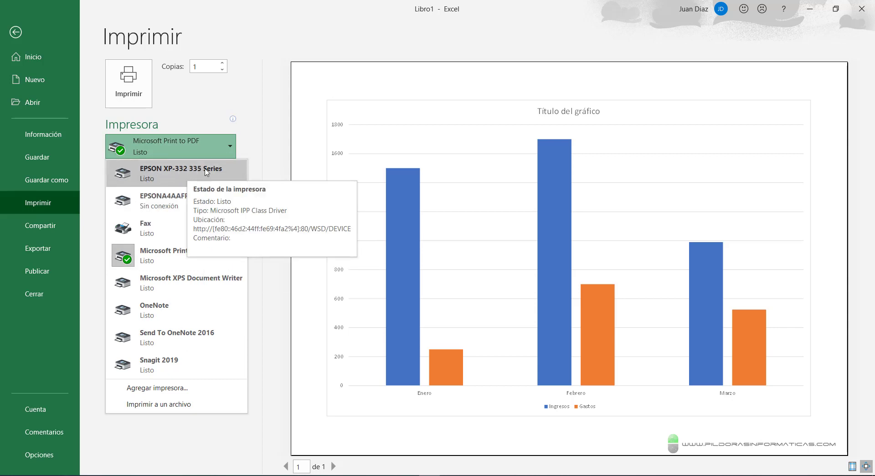
left_click(255, 135)
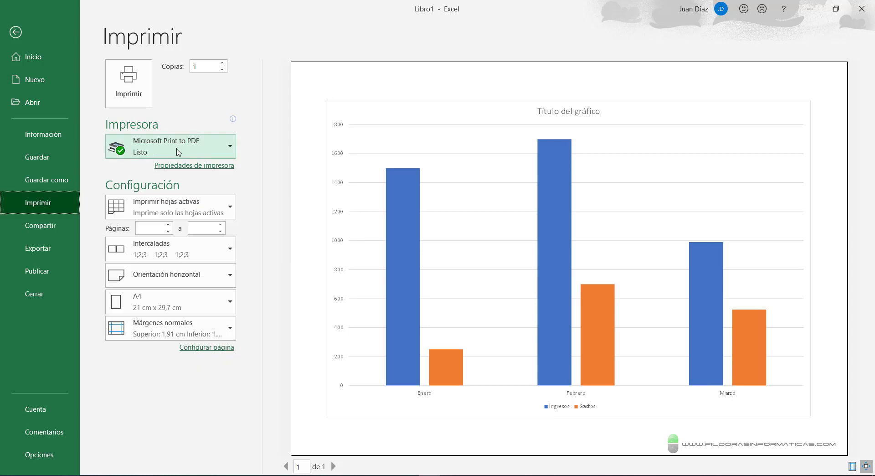
mouse_move(195, 151)
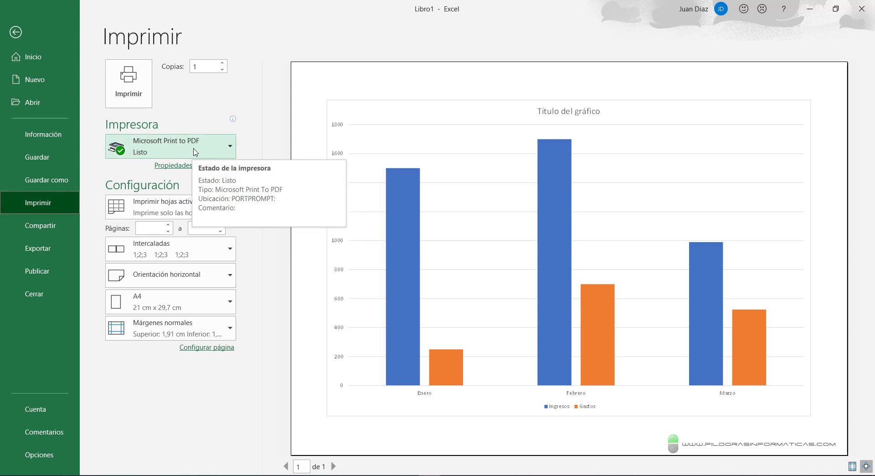
left_click(195, 153)
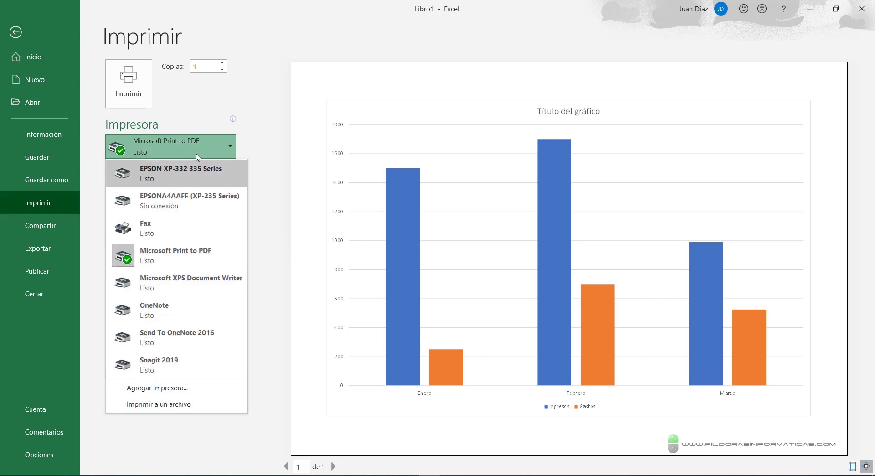
left_click(196, 156)
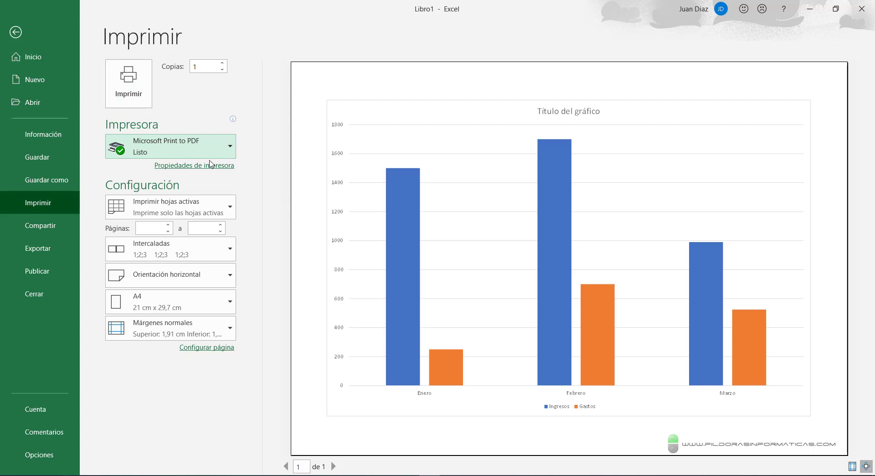
Step: Print the chart to a PDF file named 'grafico' in Documentos
left_click(129, 82)
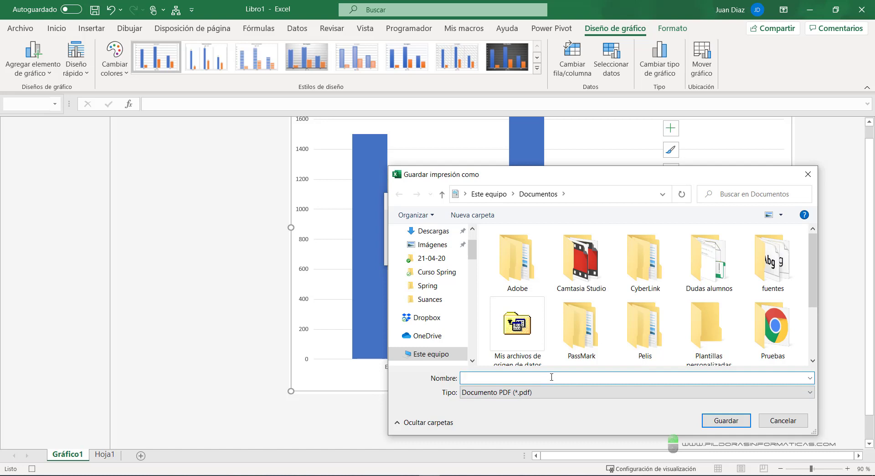
type("grafico trim1")
left_click(725, 420)
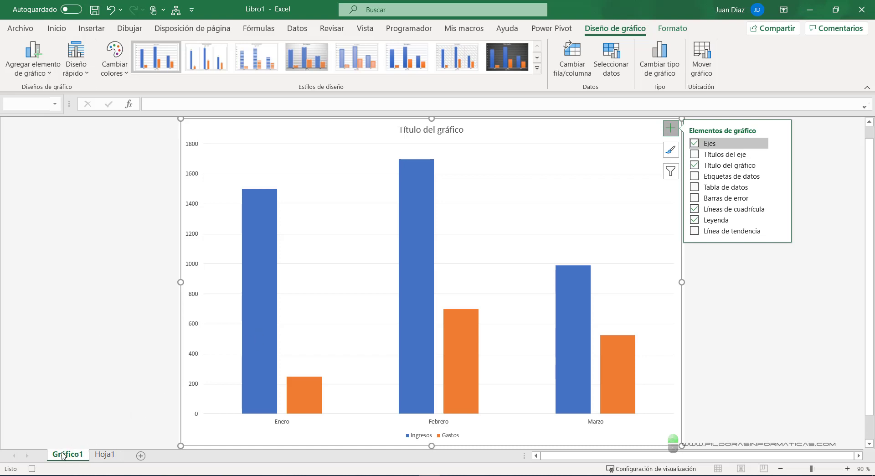
Step: Delete the Gráfico1 chart sheet and confirm the permanent deletion
right_click(63, 458)
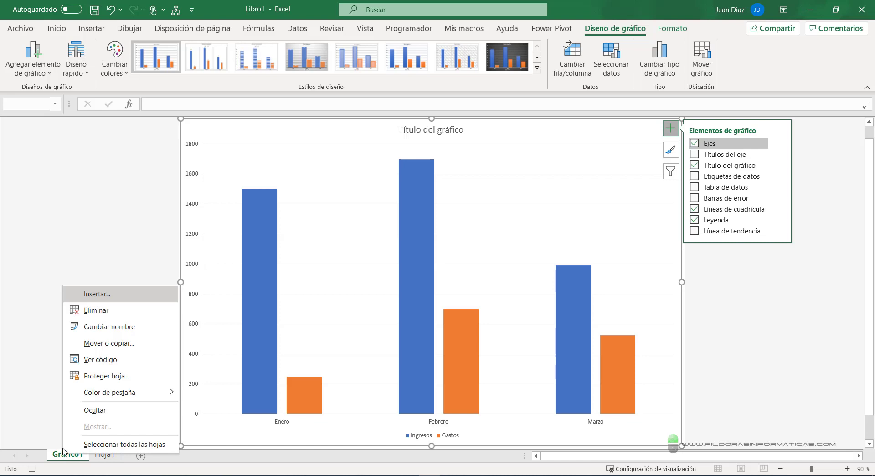
left_click(101, 311)
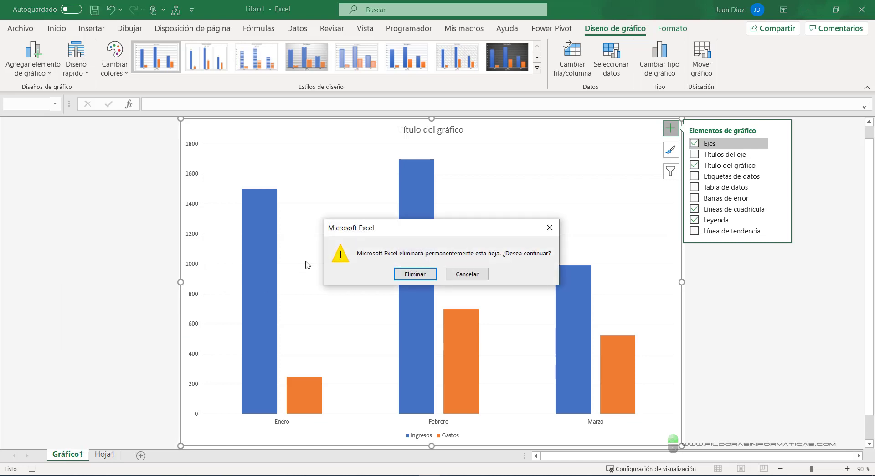
left_click_drag(398, 231, 397, 202)
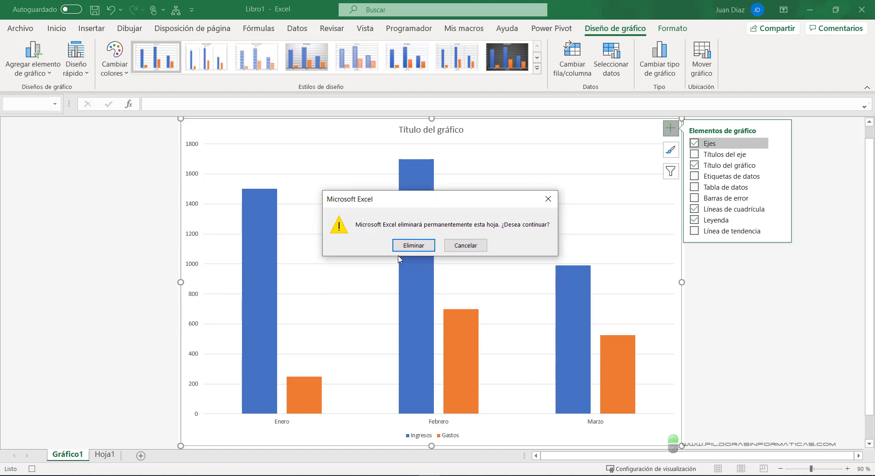
left_click(423, 248)
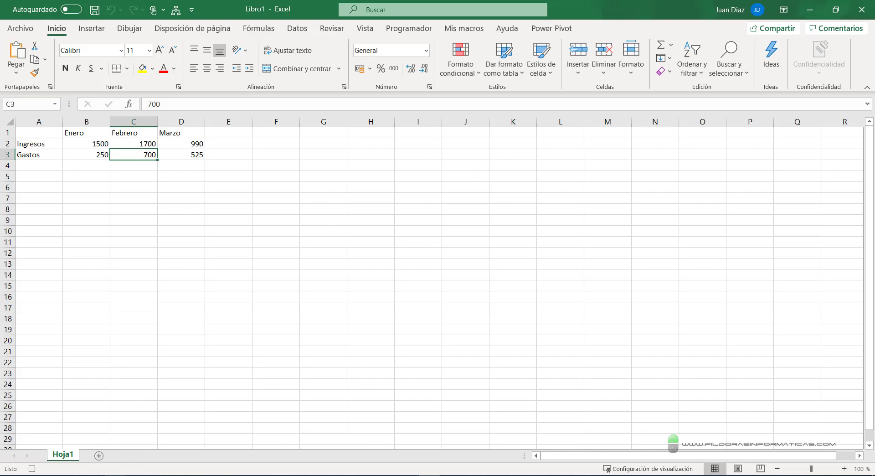
Step: Open grafico trim1.pdf from the Documentos folder
left_click(136, 475)
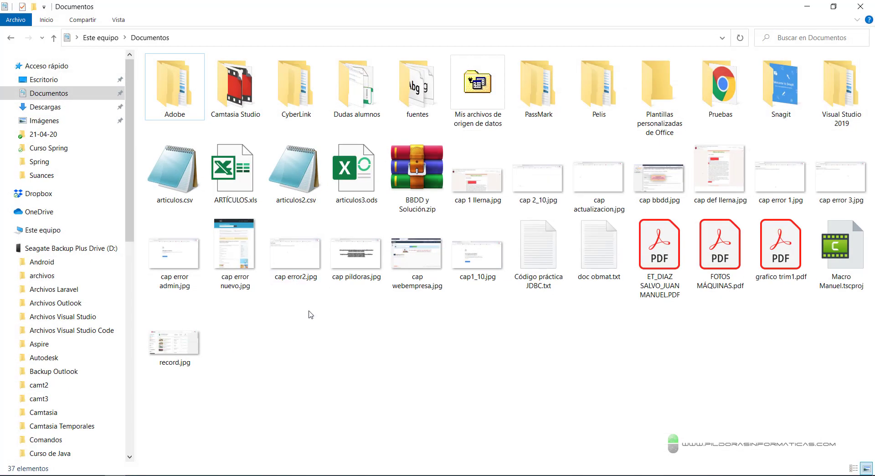
left_click(781, 258)
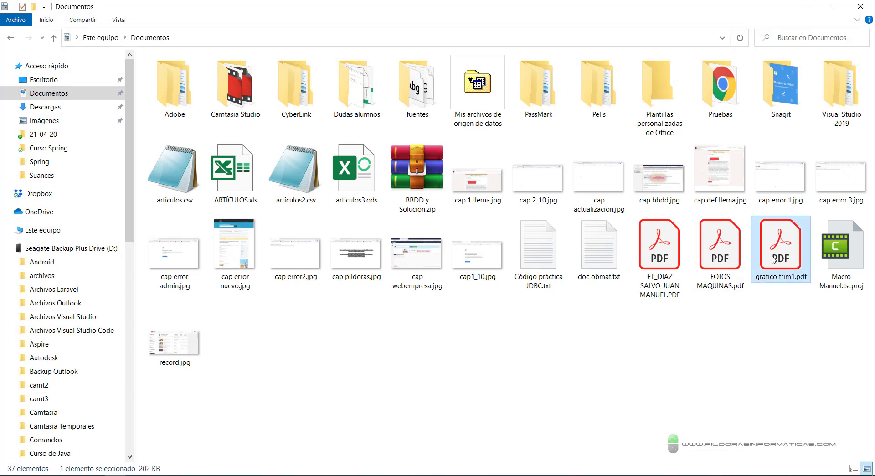
double_click(773, 259)
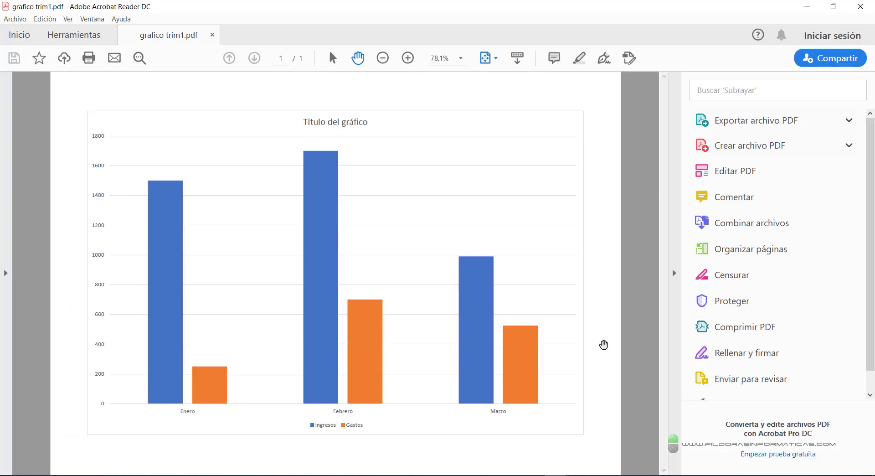
Step: Close the chart PDF in Acrobat Reader to return to Excel's Hoja1 data
left_click(861, 6)
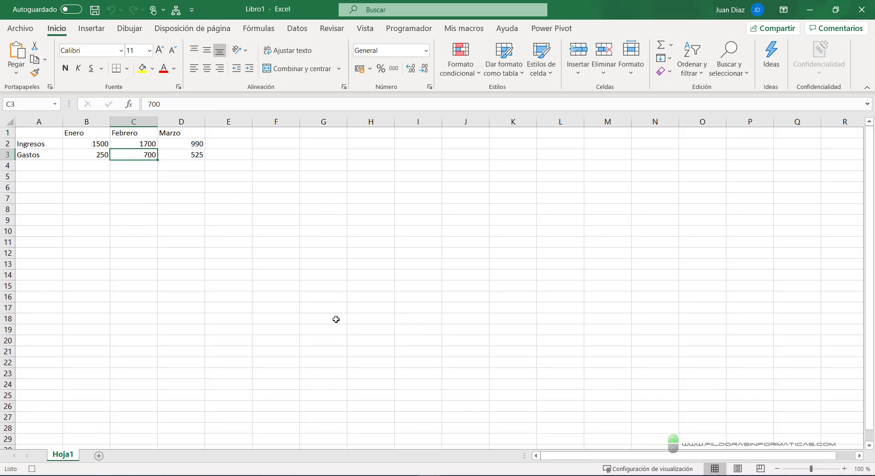
Step: Stop recording the CreaGrafico macro with the status-bar stop button
left_click_drag(41, 463, 219, 344)
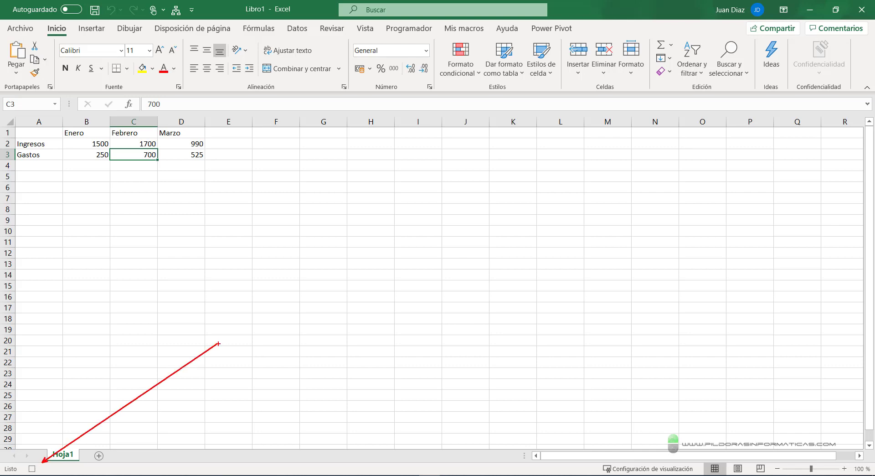
key("Escape")
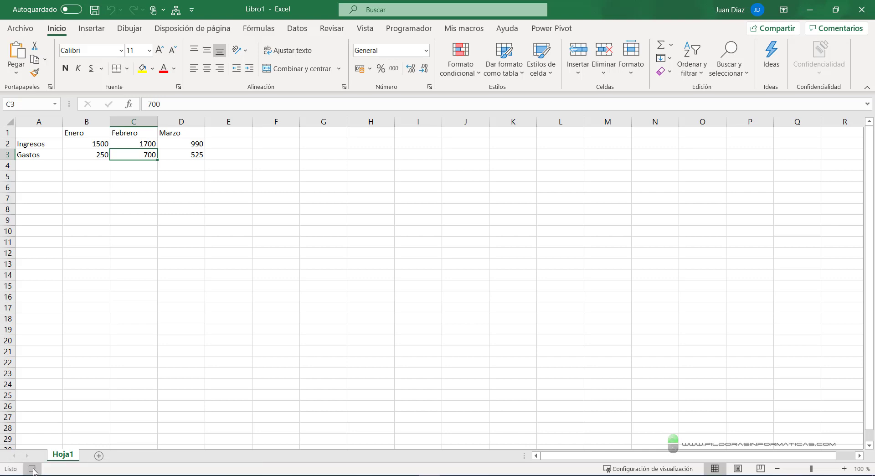
left_click(34, 469)
Step: Run the chart macro and save the printed chart as the PDF grafico trim 1B
key("ctrl+p")
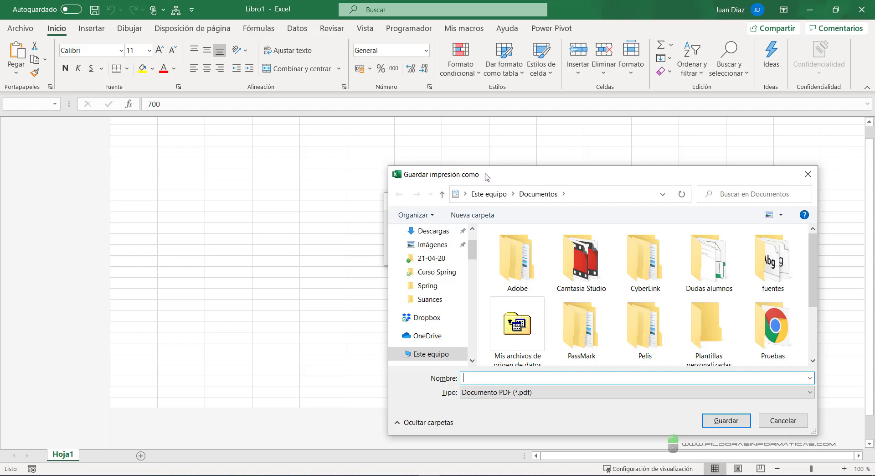
left_click_drag(487, 177, 478, 164)
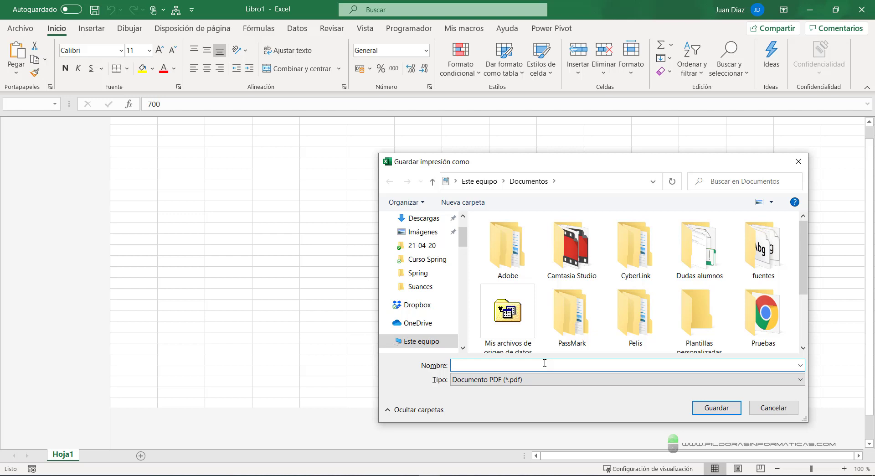
type("gr")
type("af")
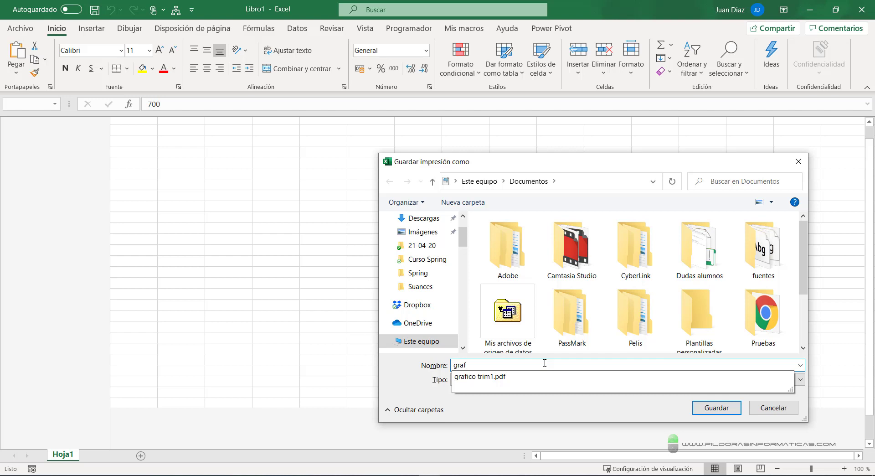
type("ico trim ")
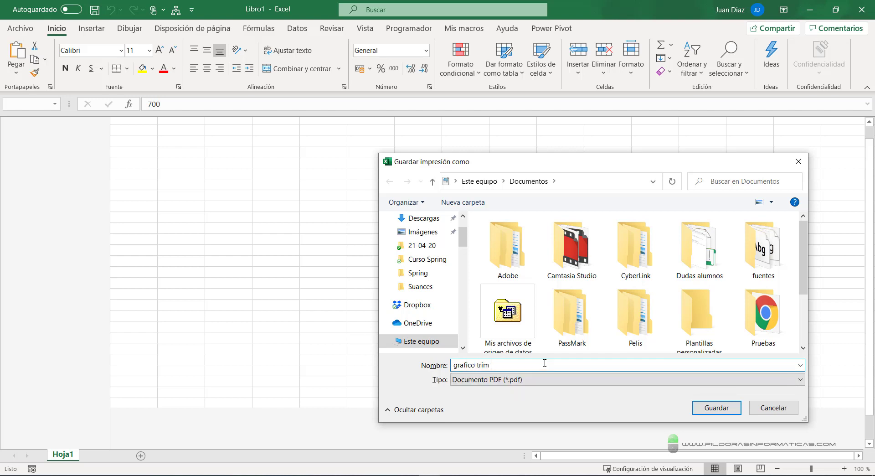
type("1B")
left_click(731, 413)
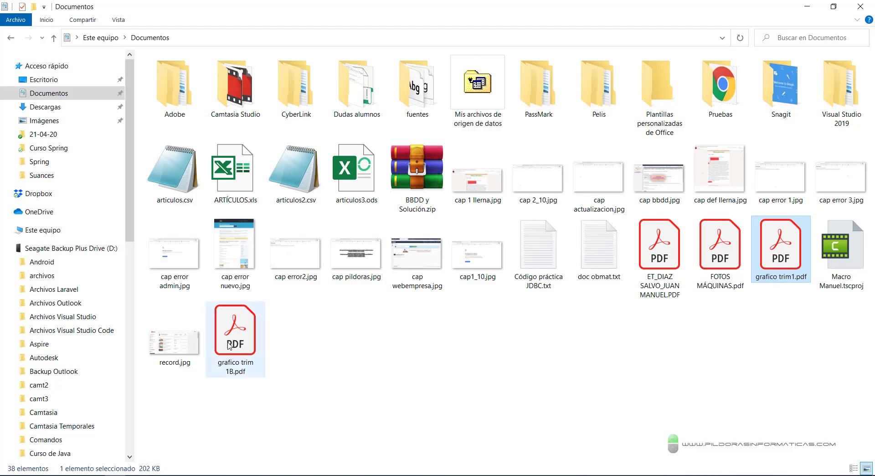
Step: Open grafico trim 1B.pdf to check it, then close the viewer and return to Excel
left_click(231, 342)
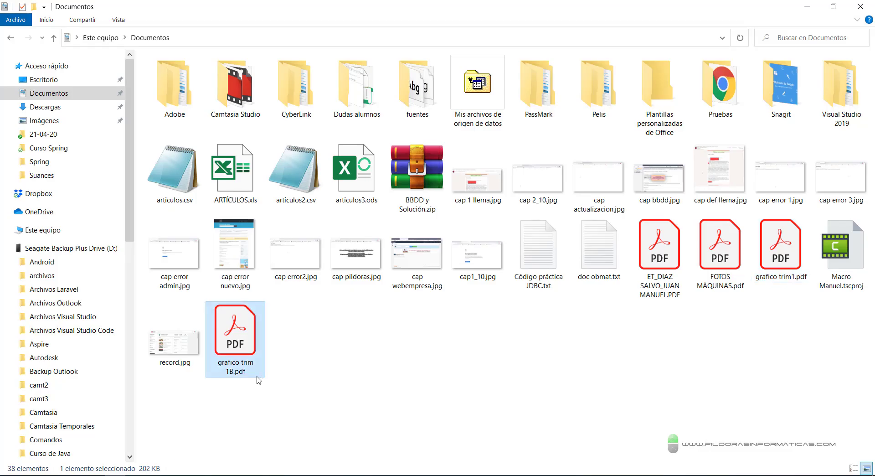
double_click(253, 348)
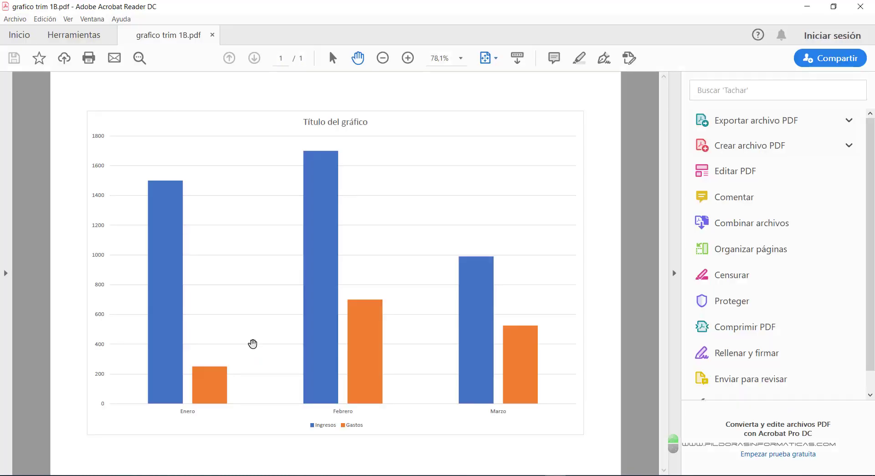
left_click(871, 6)
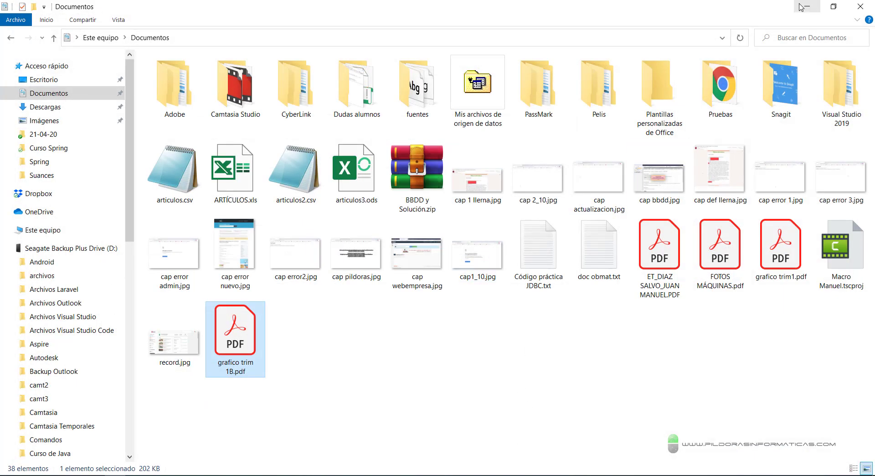
left_click(806, 6)
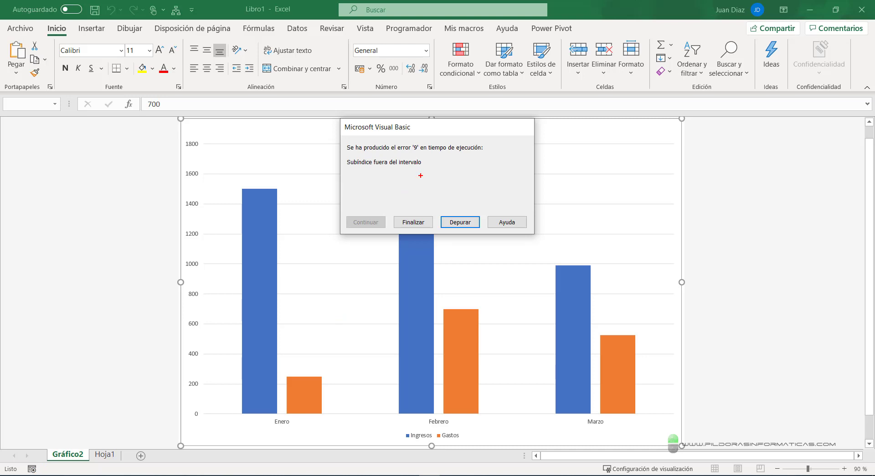
left_click_drag(340, 169, 415, 168)
left_click_drag(28, 441, 104, 467)
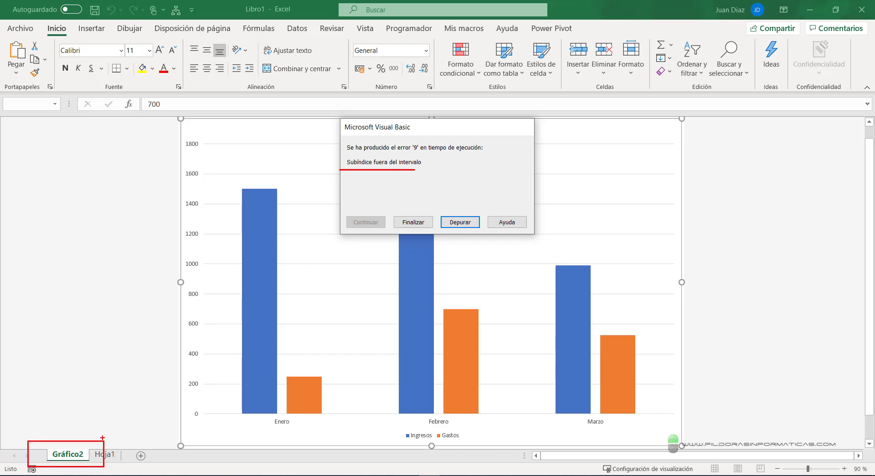
left_click_drag(104, 437, 176, 339)
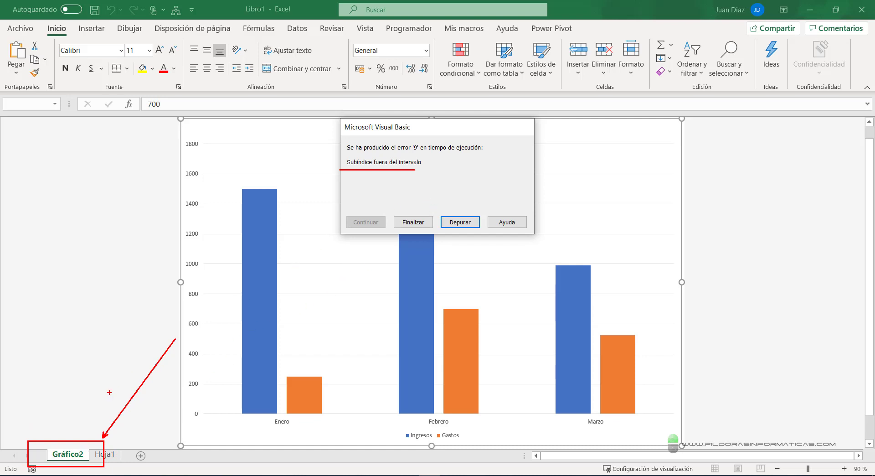
left_click_drag(80, 433, 121, 356)
left_click_drag(53, 432, 34, 372)
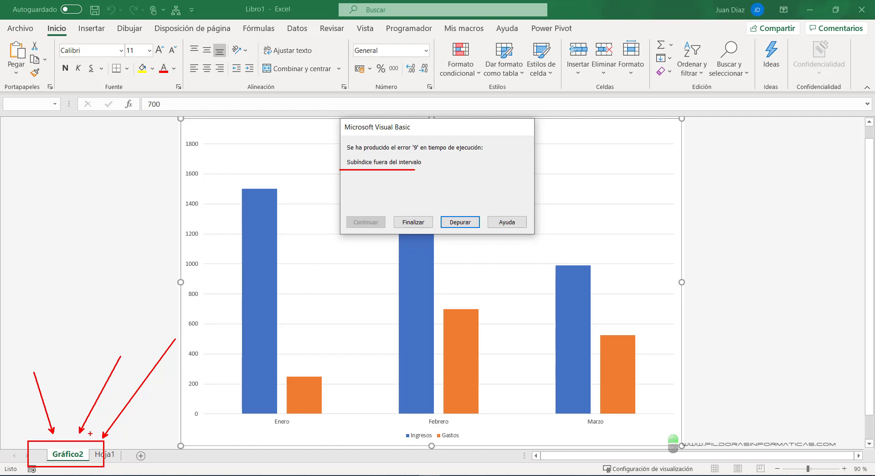
left_click_drag(68, 428, 65, 336)
key("Escape")
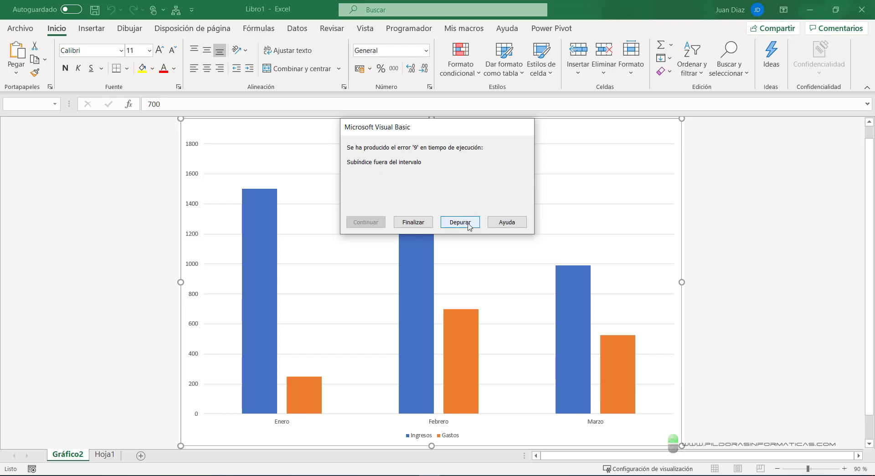
left_click(460, 222)
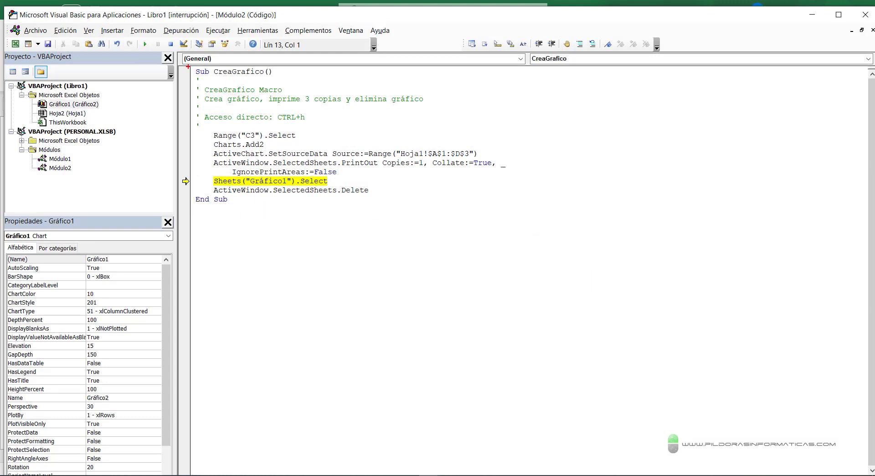
left_click_drag(188, 66, 524, 219)
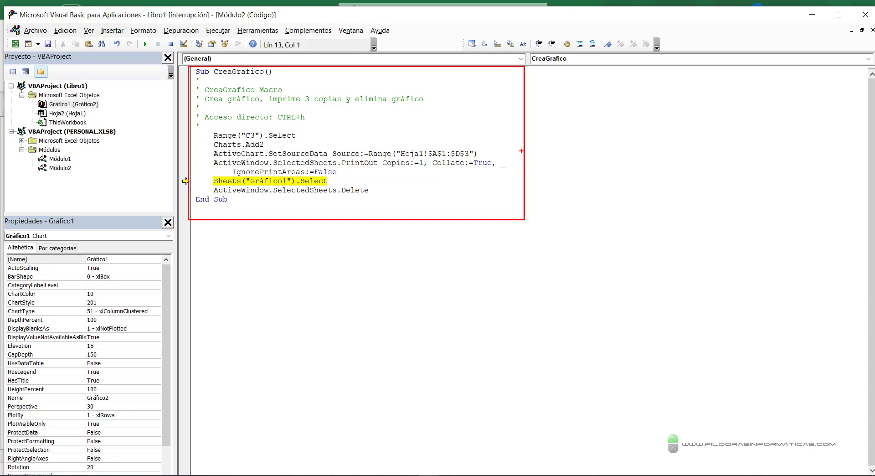
left_click_drag(523, 149, 616, 101)
left_click_drag(540, 167, 689, 249)
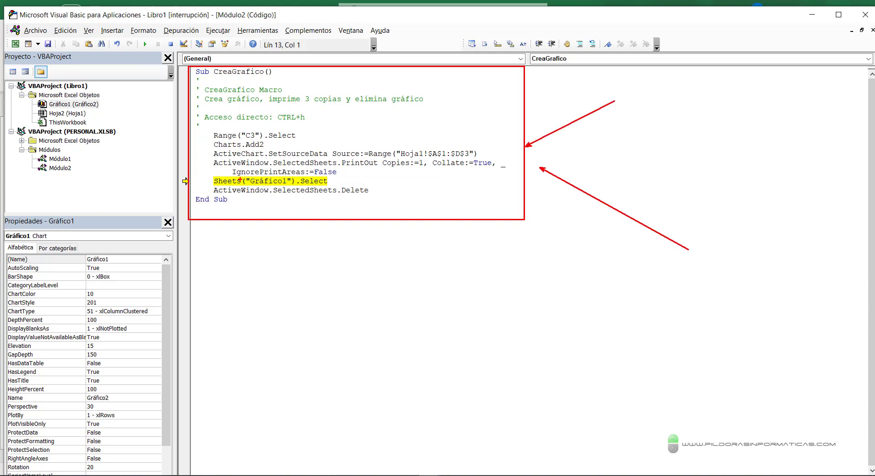
left_click_drag(208, 175, 336, 189)
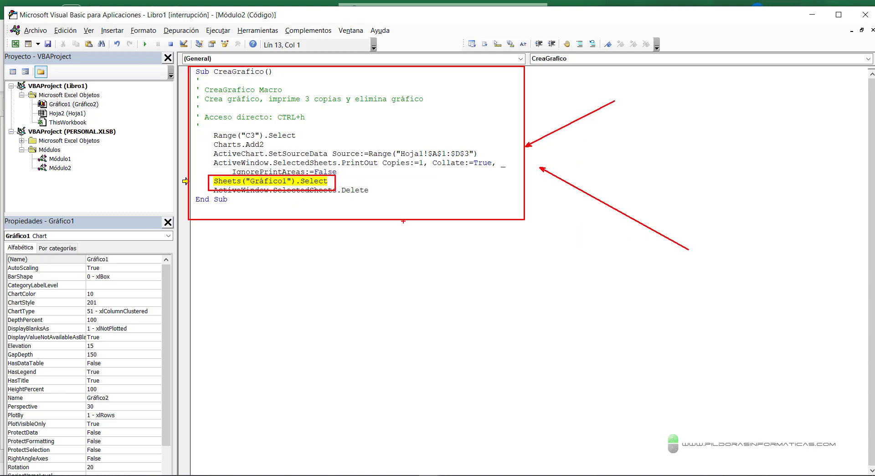
key("ctrl+z")
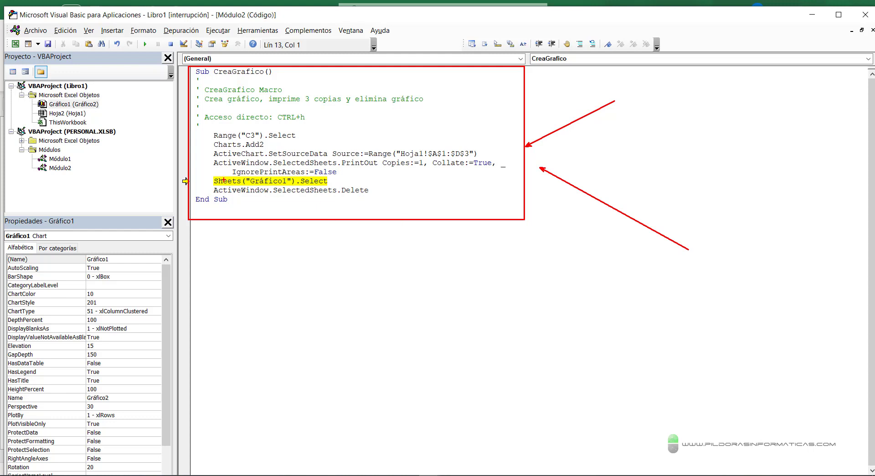
left_click_drag(231, 187, 263, 238)
mouse_move(247, 187)
left_mouse_down()
mouse_move(305, 187)
mouse_move(393, 259)
left_mouse_up()
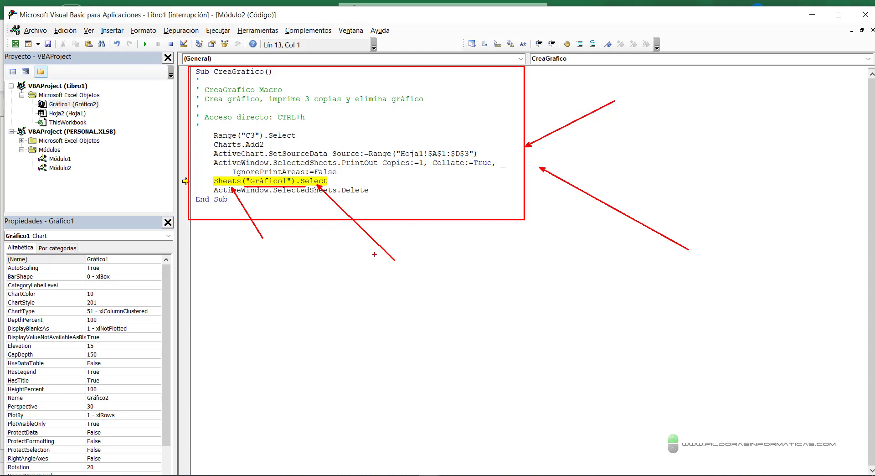
mouse_move(346, 195)
left_mouse_down()
mouse_move(376, 195)
mouse_move(458, 162)
left_mouse_up()
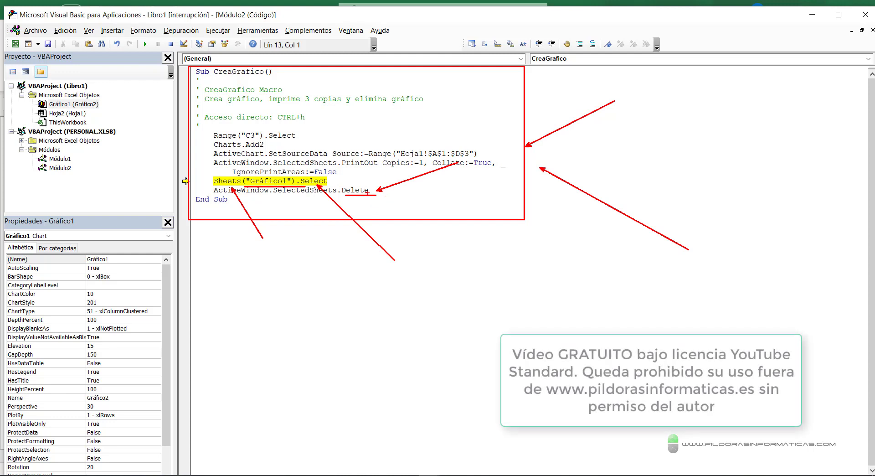
left_click_drag(289, 172, 330, 129)
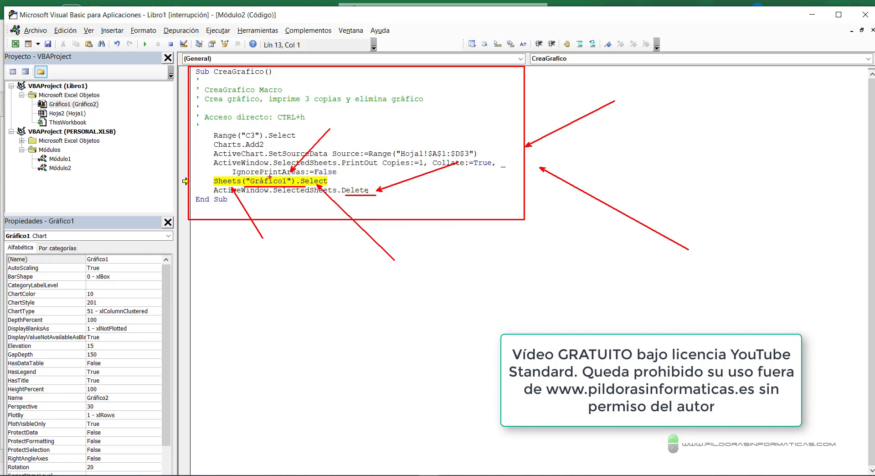
left_click_drag(269, 177, 257, 154)
key("Escape")
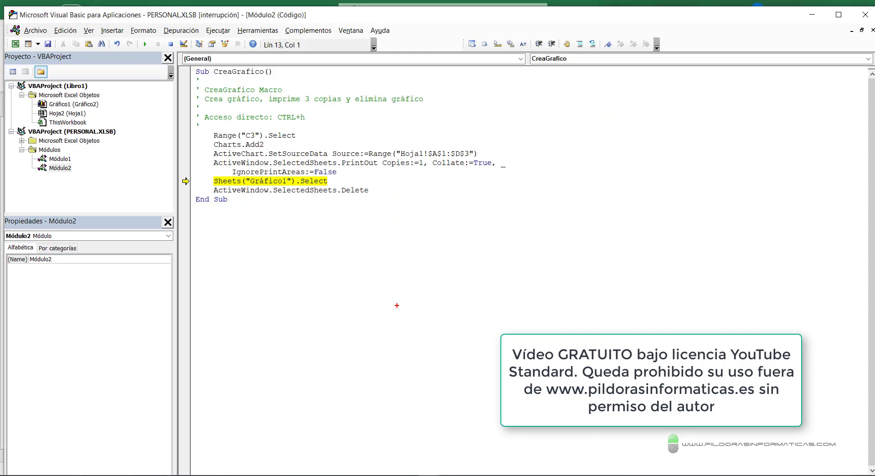
left_click_drag(397, 306, 395, 205)
left_click_drag(337, 181, 409, 181)
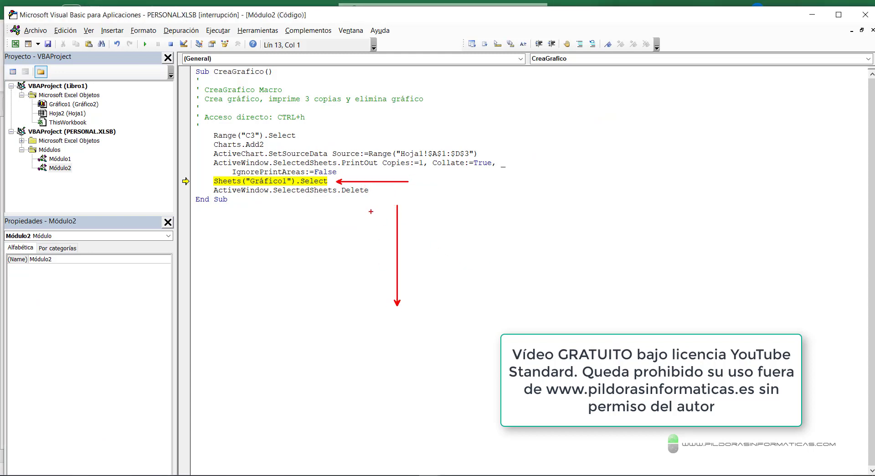
left_click_drag(210, 185, 384, 195)
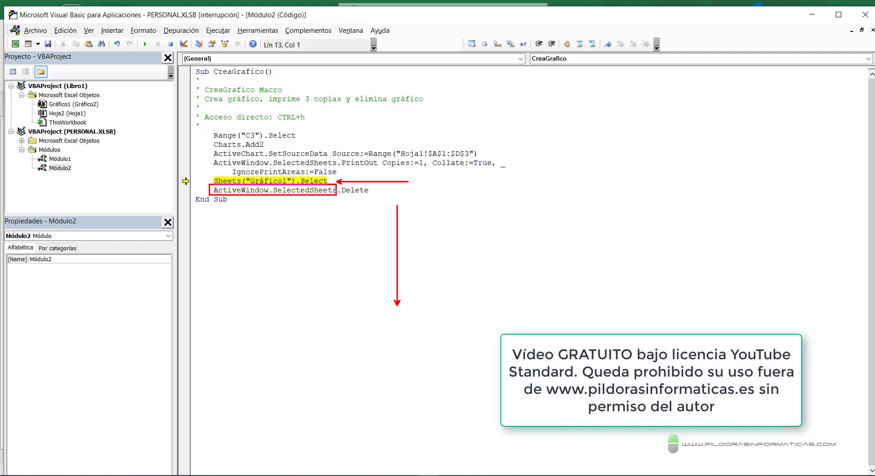
key("Escape")
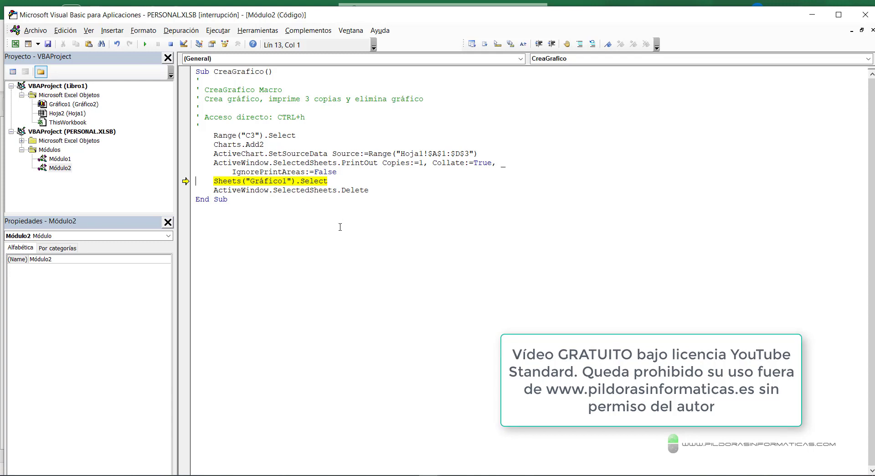
left_click(429, 475)
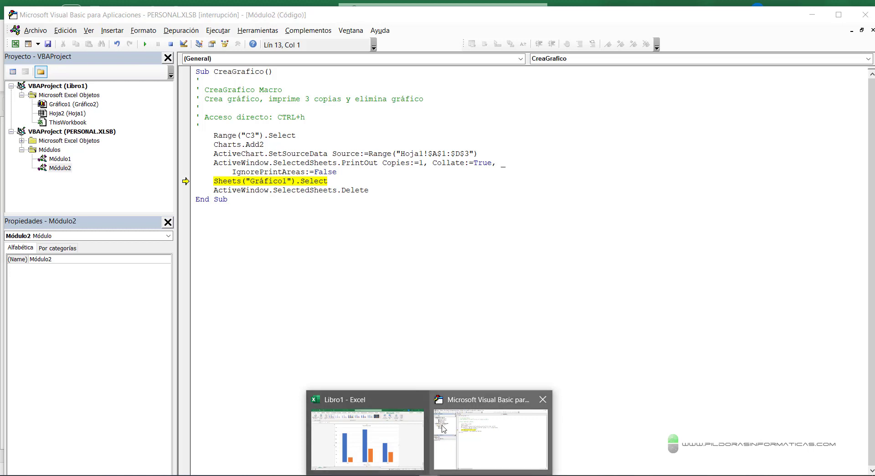
Step: Mark the Gráfico2 sheet tab in Excel and the "Gráfico1" sheet name in the macro code
left_click(401, 444)
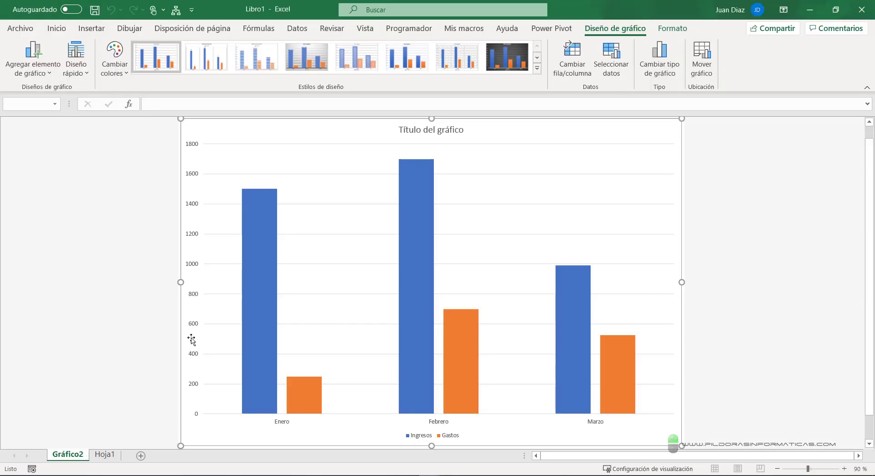
left_click_drag(28, 436, 518, 464)
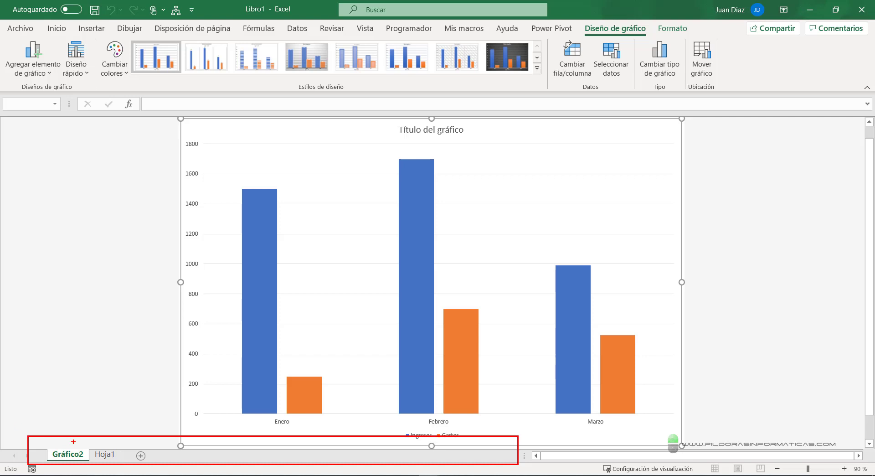
left_click_drag(73, 441, 67, 378)
key("Escape")
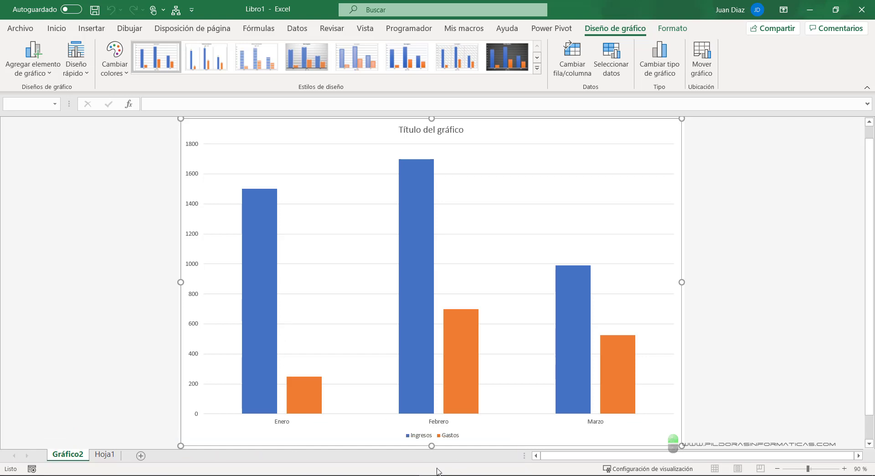
left_click(474, 443)
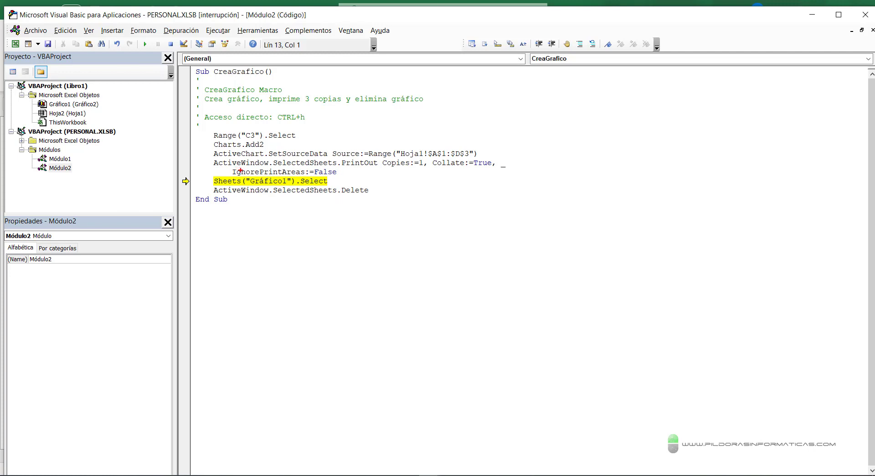
mouse_move(240, 170)
left_mouse_down()
mouse_move(297, 190)
mouse_move(415, 106)
left_mouse_up()
key("Escape")
Step: Back in Excel, annotate the Gráfico2 and Hoja1 sheet tabs with arrows and a box
left_click(369, 433)
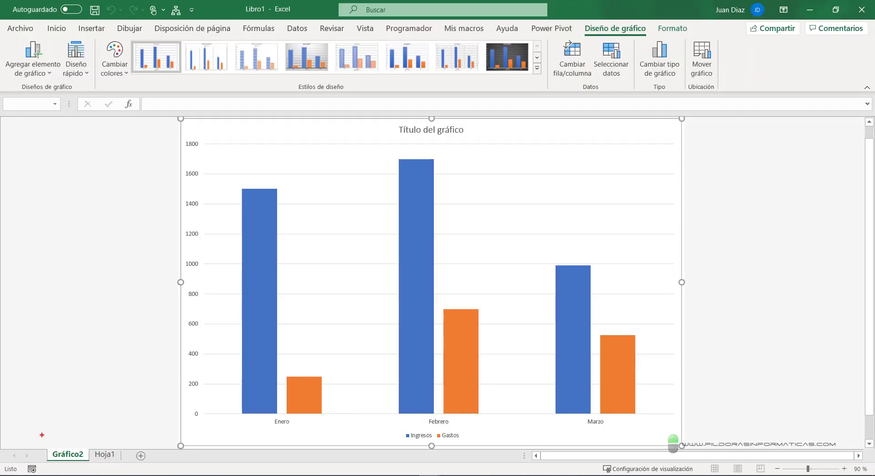
left_click_drag(36, 445, 251, 468)
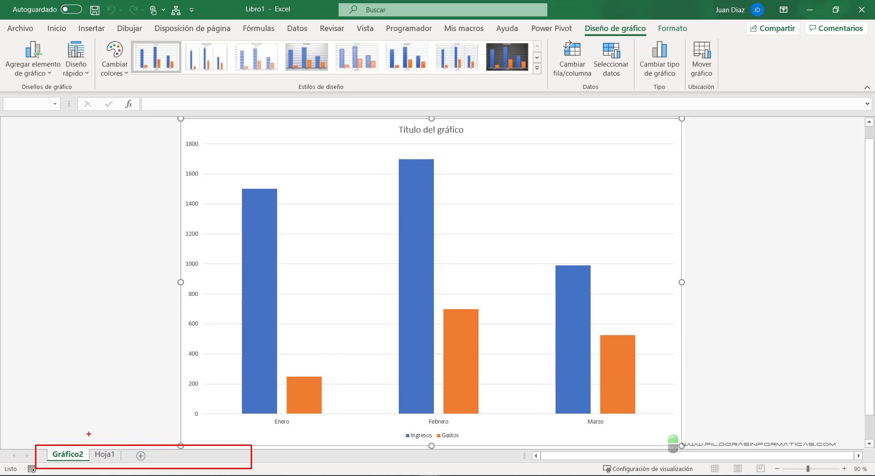
mouse_move(66, 310)
left_mouse_down()
mouse_move(66, 439)
mouse_move(106, 348)
left_mouse_up()
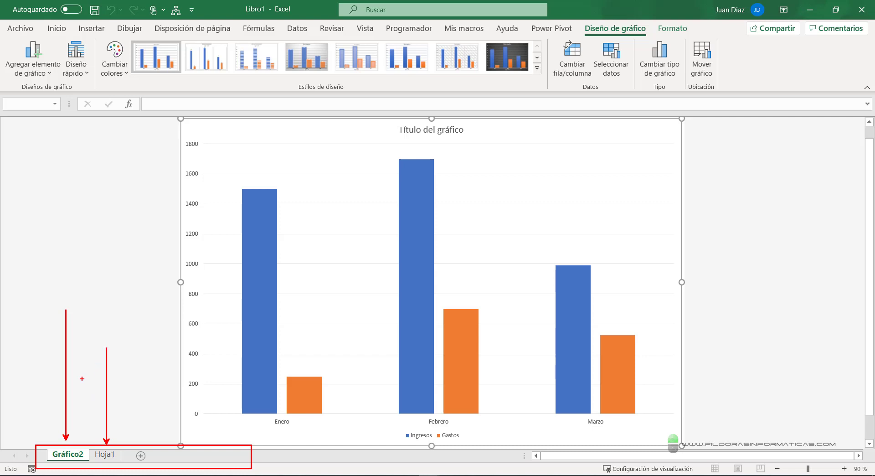
left_click_drag(56, 440, 0, 283)
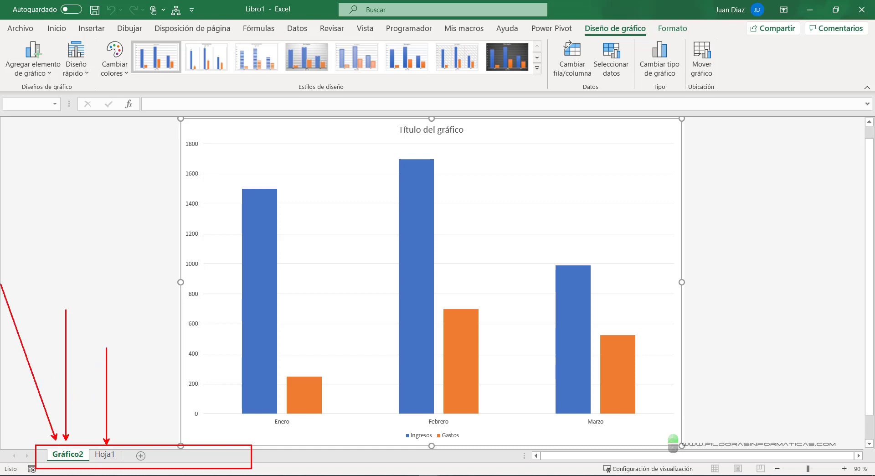
left_click_drag(97, 437, 90, 288)
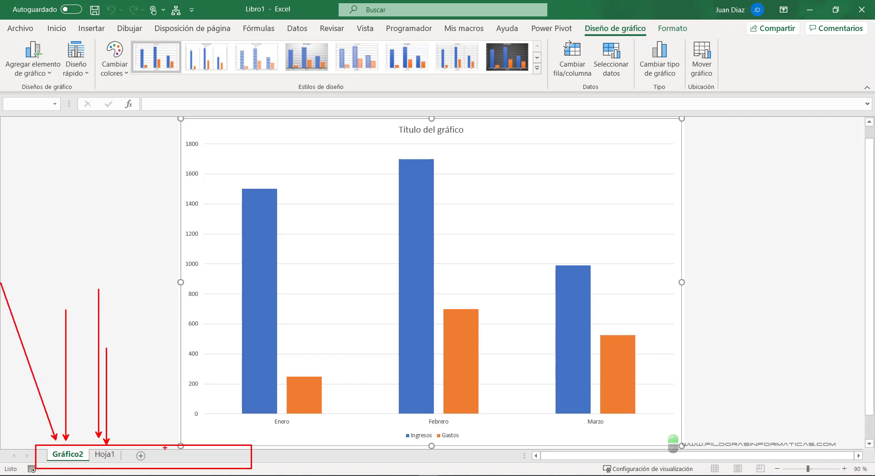
left_click_drag(139, 448, 151, 378)
left_click_drag(166, 451, 183, 393)
left_click_drag(201, 449, 237, 376)
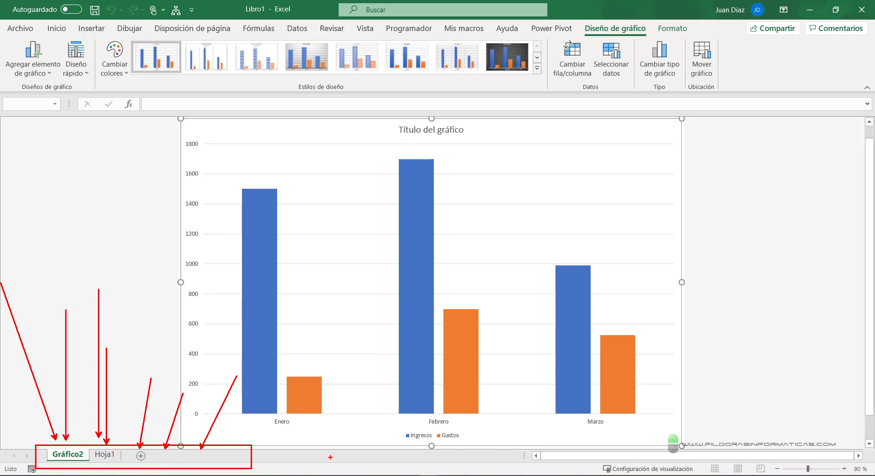
key("Escape")
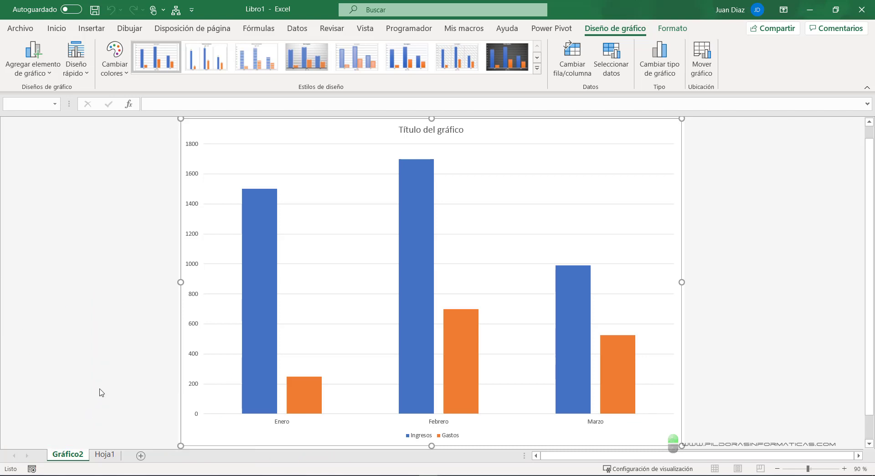
key("ctrl+2")
left_click_drag(76, 447, 119, 361)
mouse_move(38, 443)
left_mouse_down()
mouse_move(91, 462)
mouse_move(65, 350)
left_mouse_up()
mouse_move(439, 472)
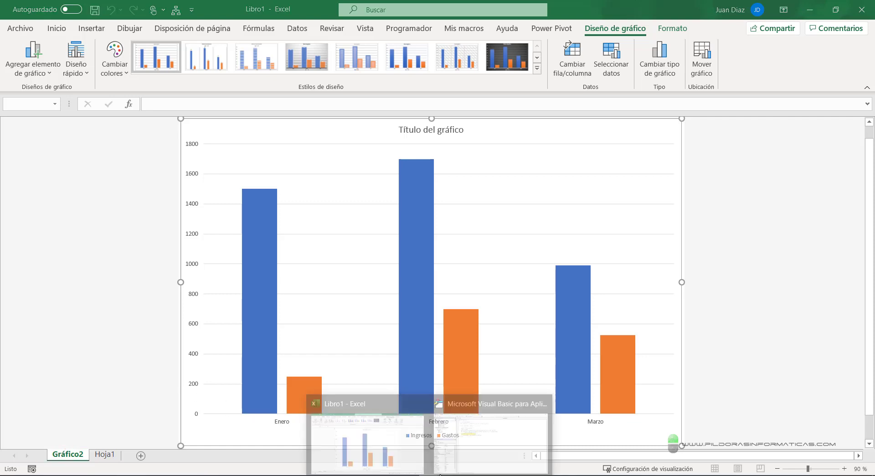
Step: Change Sheets("Gráfico1") to Sheets(1) in the macro code
left_click(465, 448)
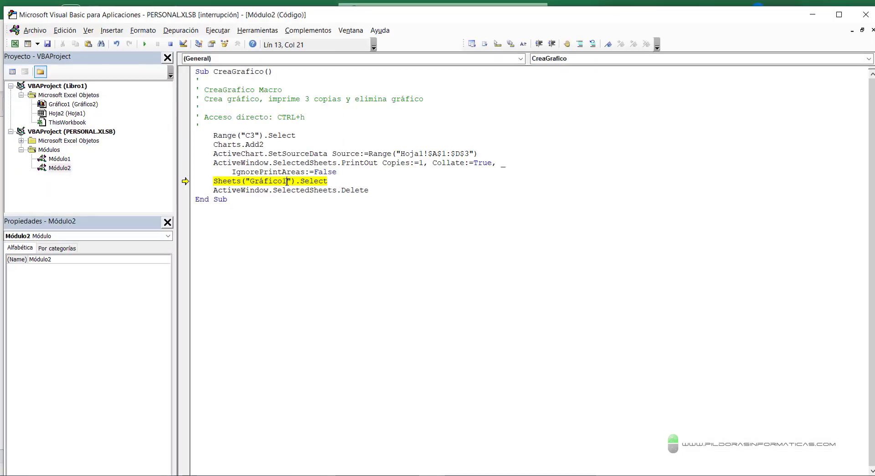
left_click_drag(289, 182, 238, 175)
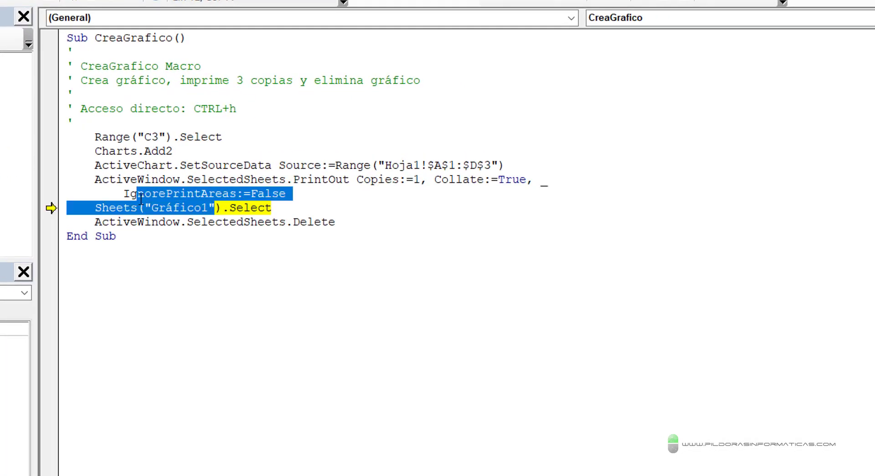
left_click_drag(214, 207, 145, 207)
type("1")
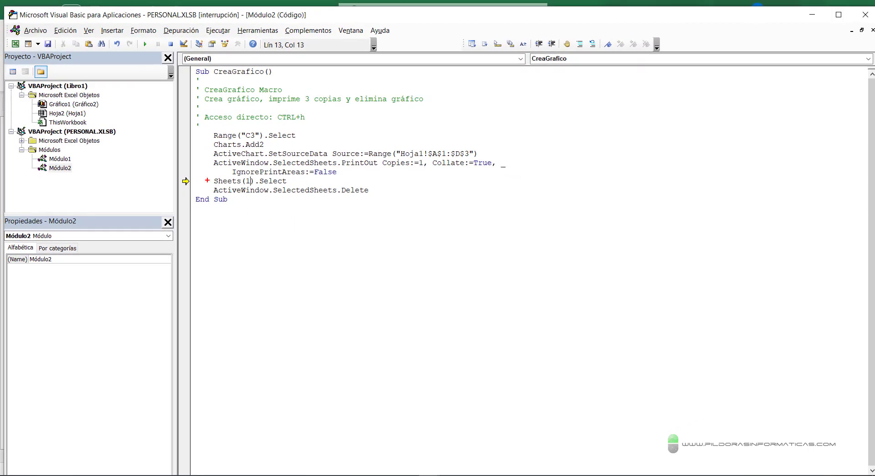
Step: Mark the new index 1 in the code, then reset the interrupted macro run
left_click_drag(254, 187, 293, 191)
left_click_drag(272, 143, 251, 176)
left_click_drag(350, 196, 297, 307)
key("Escape")
left_click(171, 44)
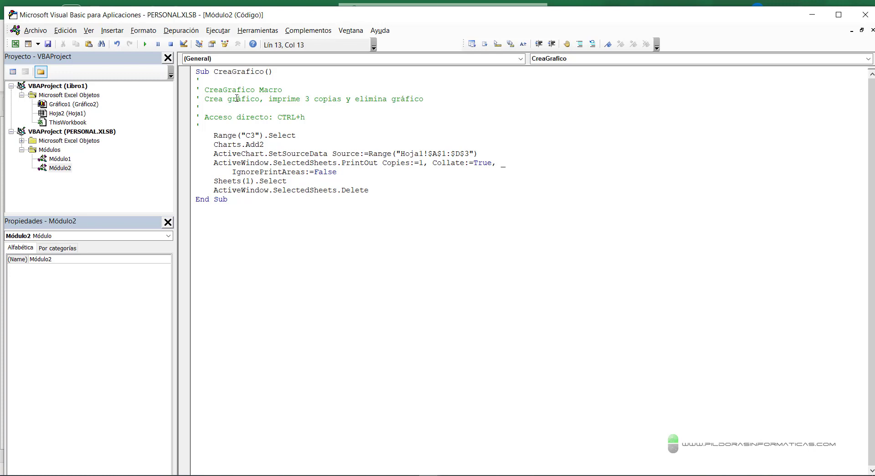
Step: Close the VBA editor and delete the Gráfico2 chart sheet, confirming with Eliminar
left_click(862, 15)
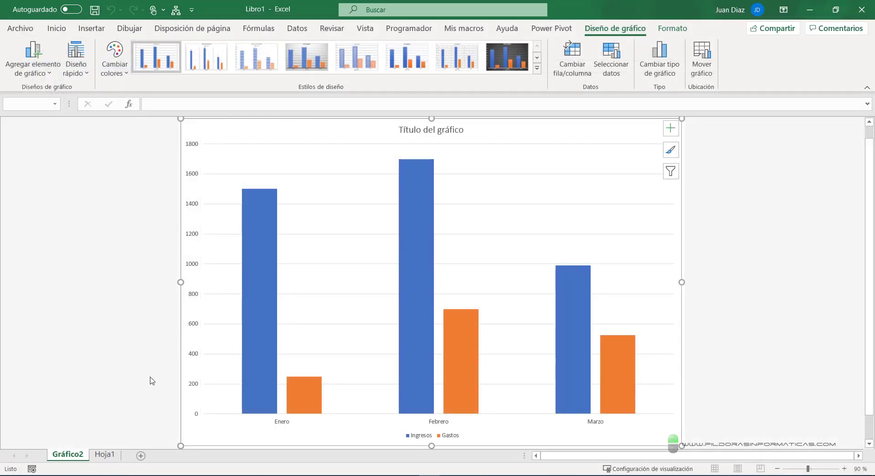
right_click(73, 456)
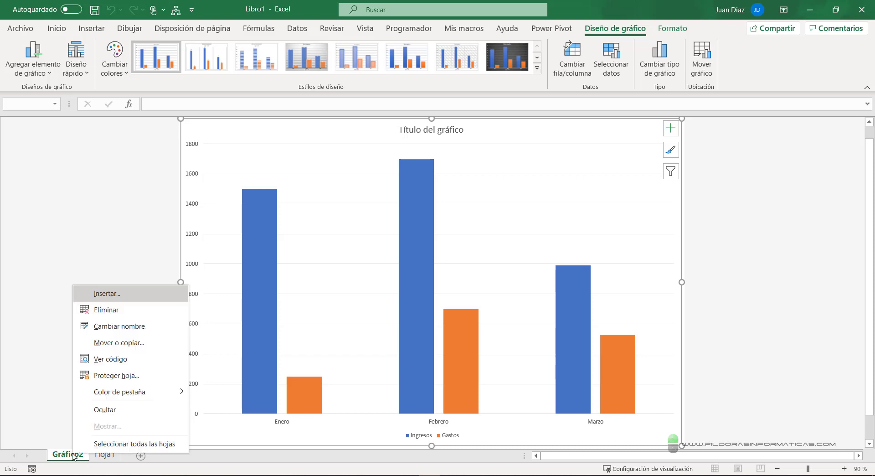
left_click(98, 311)
left_click(413, 274)
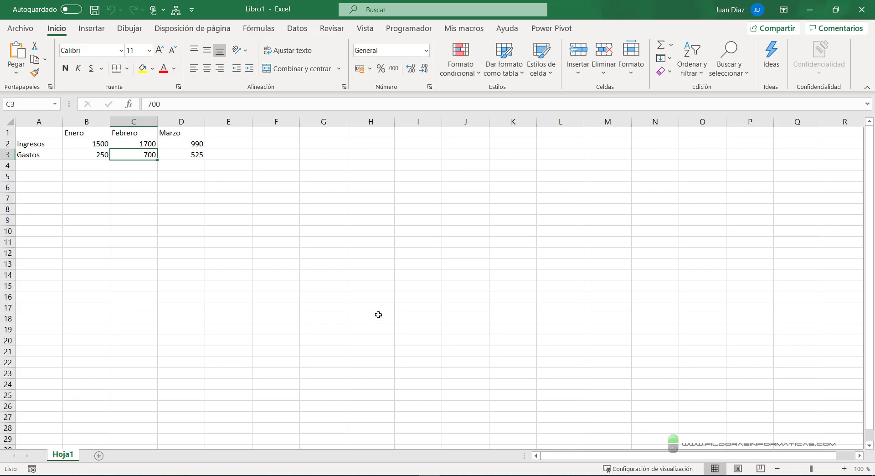
Step: Rerun the CreaGrafico macro and save the chart printout as grafico trim 1C.pdf
key("ctrl+p")
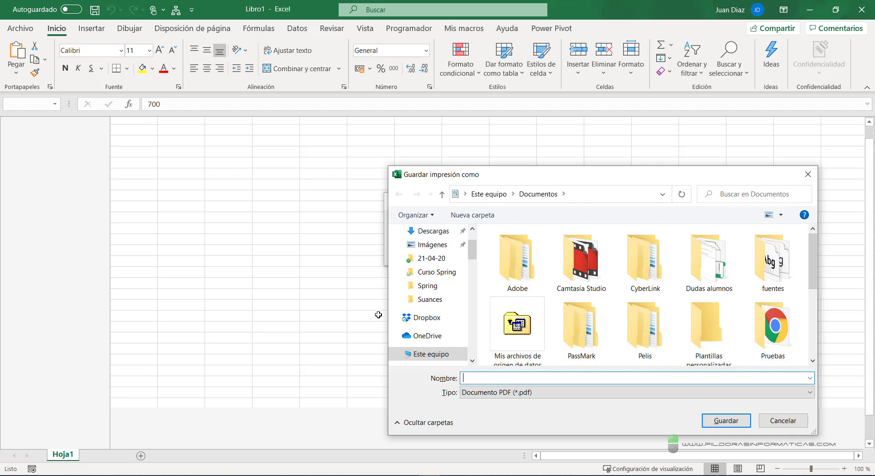
type("tr")
key("BackSpace")
key("BackSpace")
type("gra")
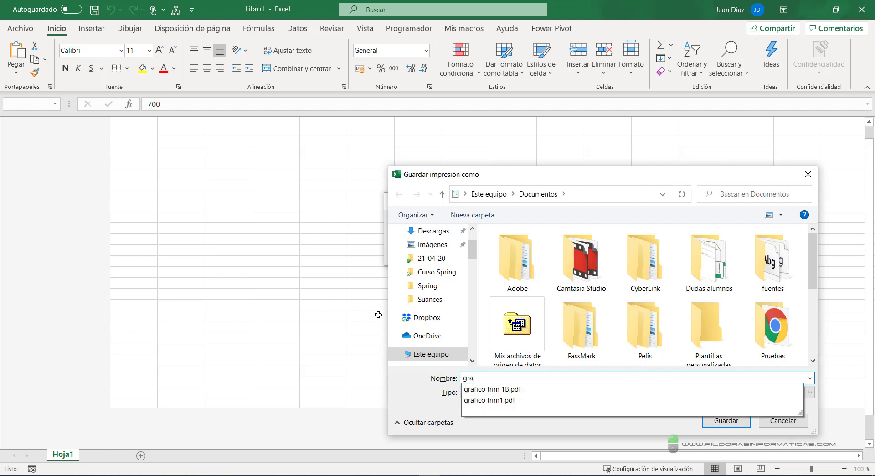
key("Down")
key("BackSpace")
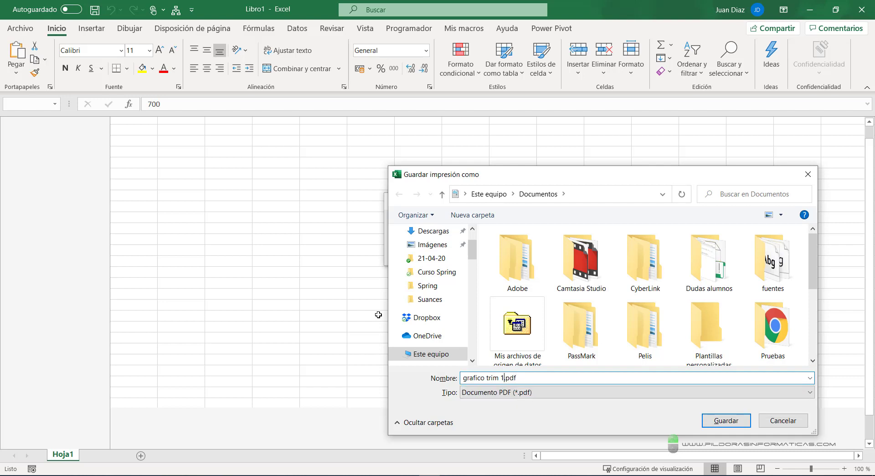
type("C")
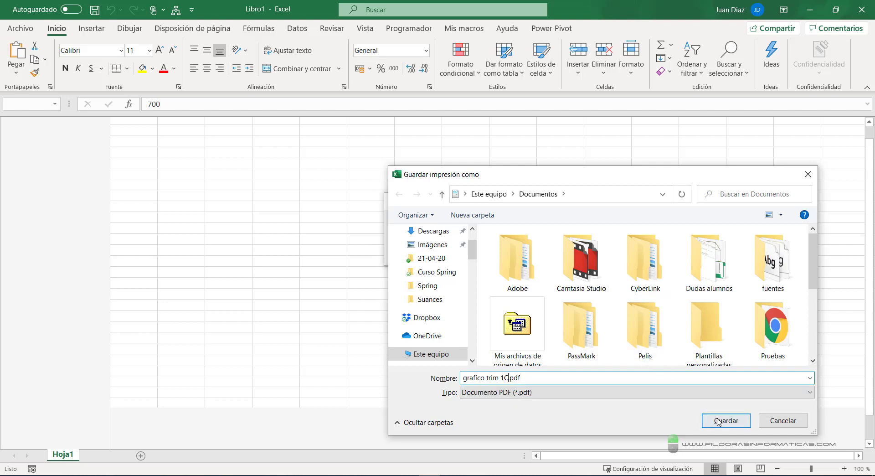
left_click(725, 421)
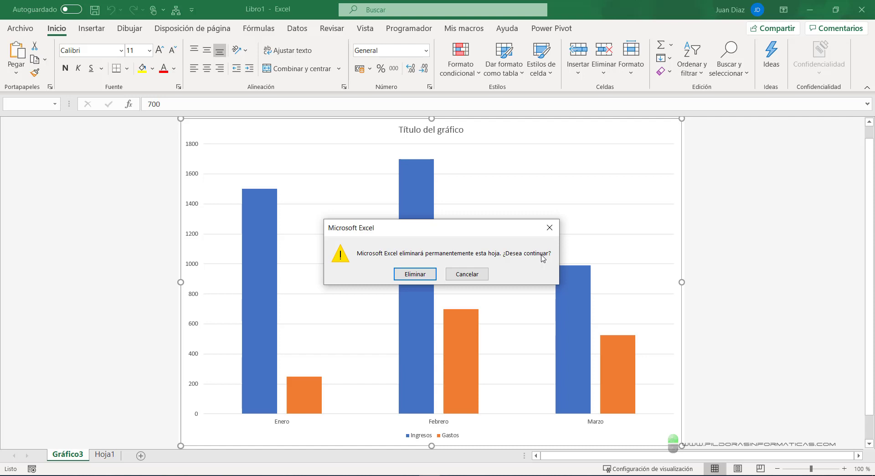
Step: Move the warning aside and confirm deleting the Gráfico3 chart sheet
left_click_drag(468, 226, 488, 197)
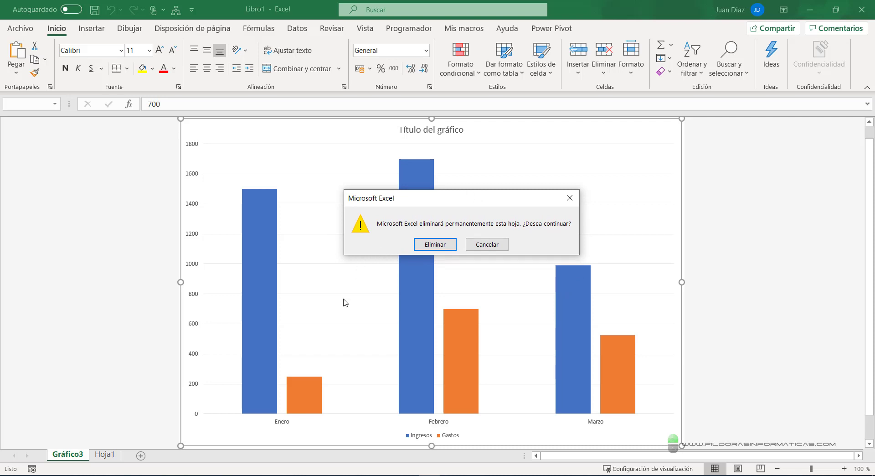
left_click(429, 248)
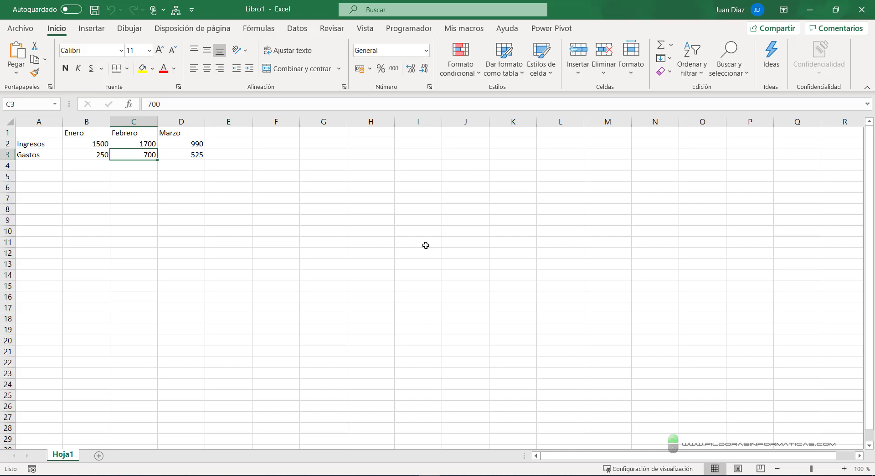
Step: Insert Application.DisplayAlerts = False as the first line under Sub CreaGrafico()
key("alt+F11")
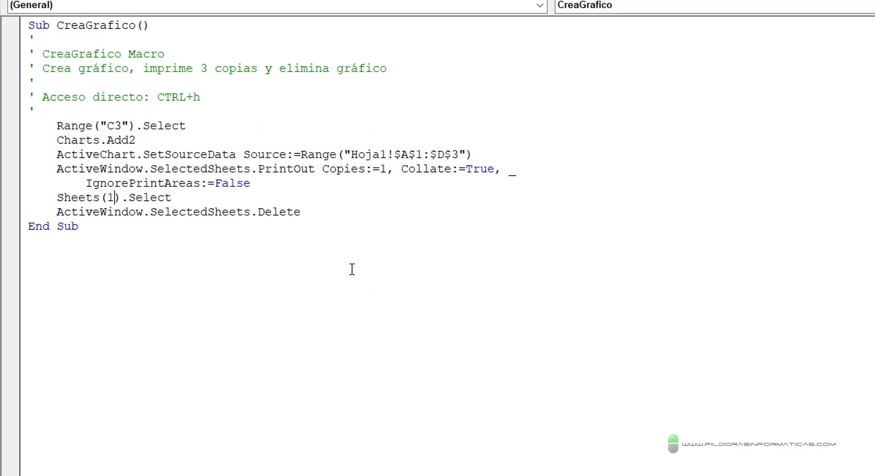
left_click(200, 21)
key("Return")
key("Return")
key("Up")
key("Return")
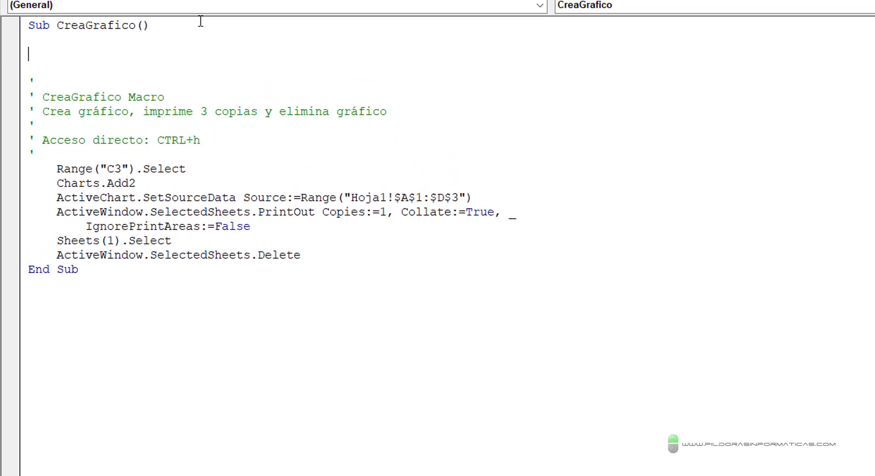
type("appliction")
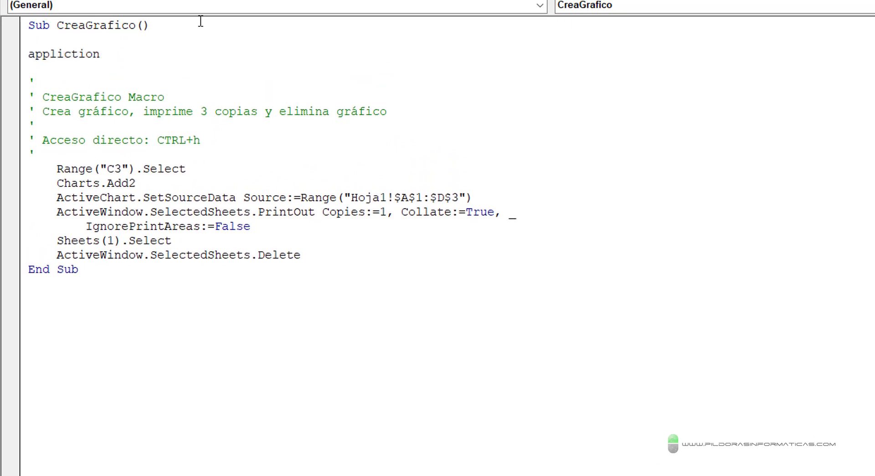
key("BackSpace")
key("BackSpace")
key("BackSpace")
key("BackSpace")
type("ation")
type(".dis")
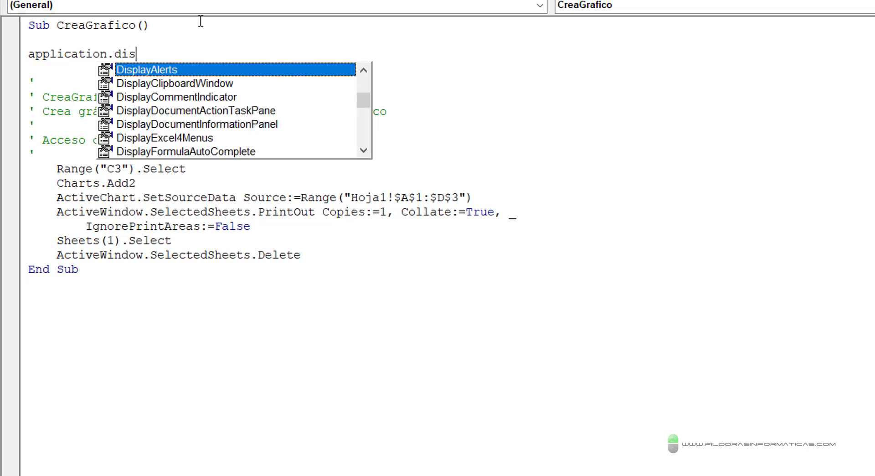
key("Tab")
type("=f")
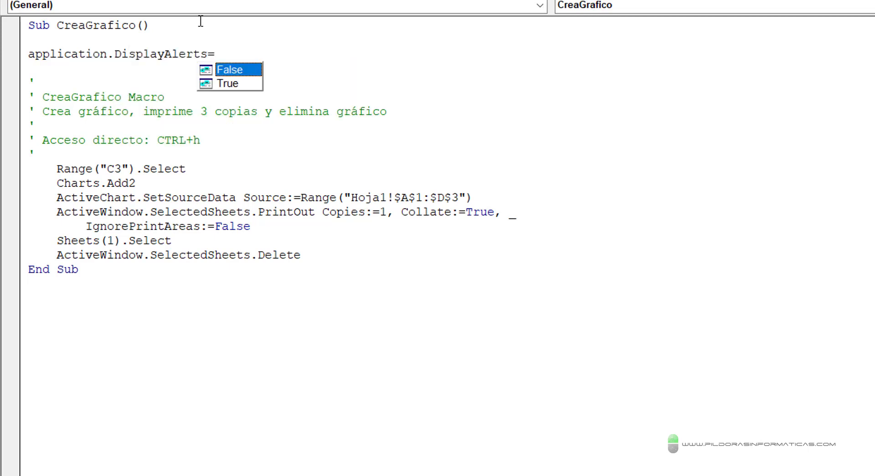
key("Tab")
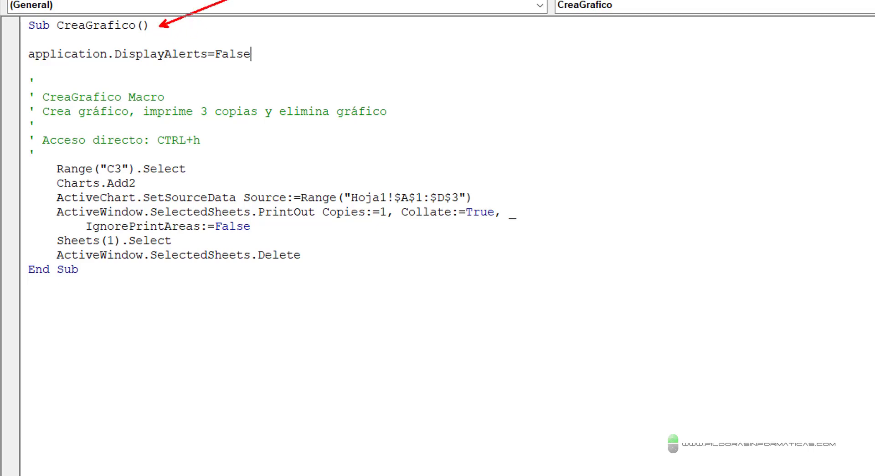
Step: Highlight the new DisplayAlerts line, then close the VBA editor
mouse_move(195, 82)
left_mouse_down()
mouse_move(356, 98)
mouse_move(517, 34)
left_mouse_up()
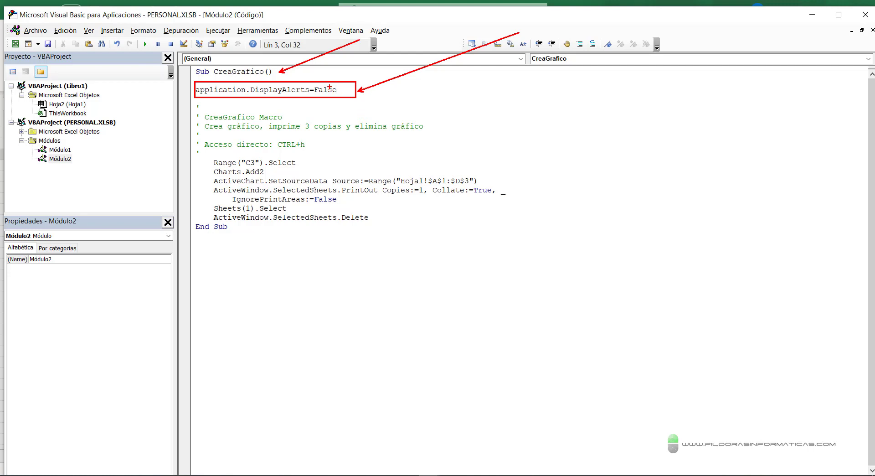
left_click_drag(332, 85, 362, 57)
left_click_drag(224, 90, 246, 147)
mouse_move(268, 94)
left_mouse_down()
mouse_move(278, 123)
mouse_move(341, 127)
left_mouse_up()
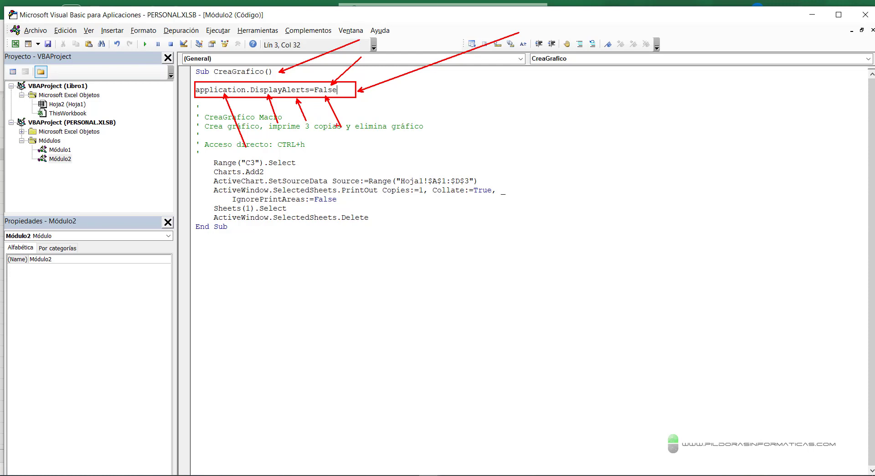
key("Escape")
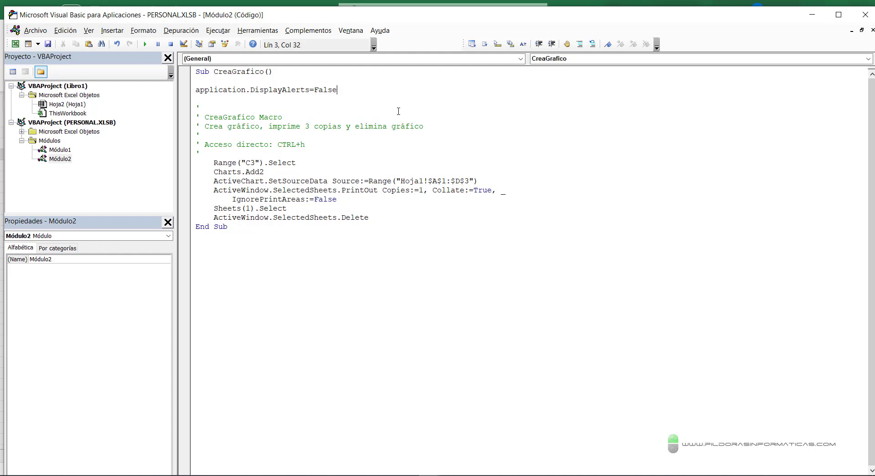
key("Down")
key("Up")
left_click(865, 14)
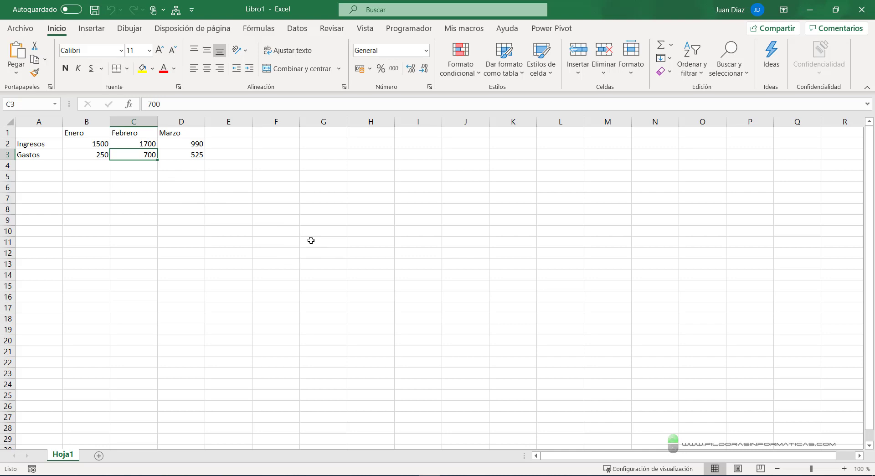
Step: Run CreaGrafico, save the printout as grafico trim 1D.pdf, and find it in Documentos
key("ctrl+p")
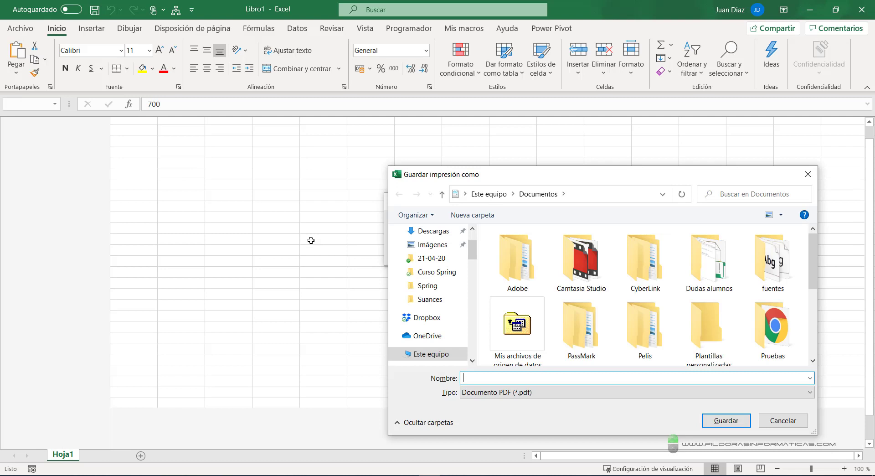
type("gr")
key("Down")
key("Down")
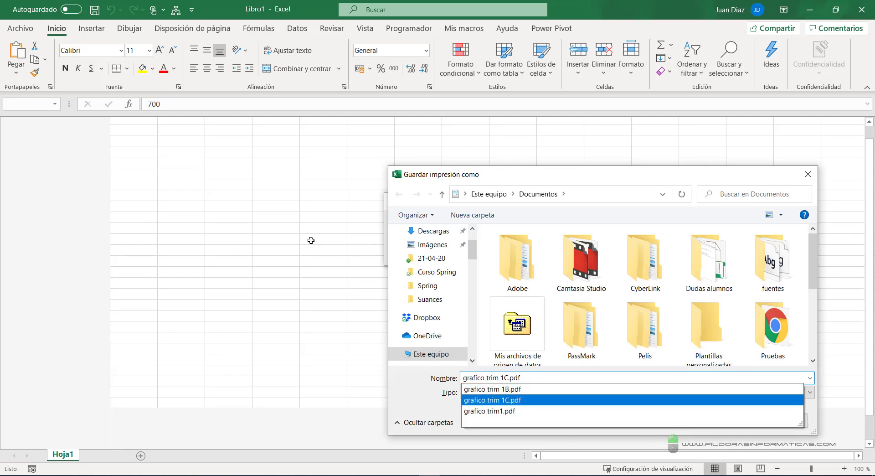
key("Left")
key("Left")
key("Left")
key("BackSpace")
type("D")
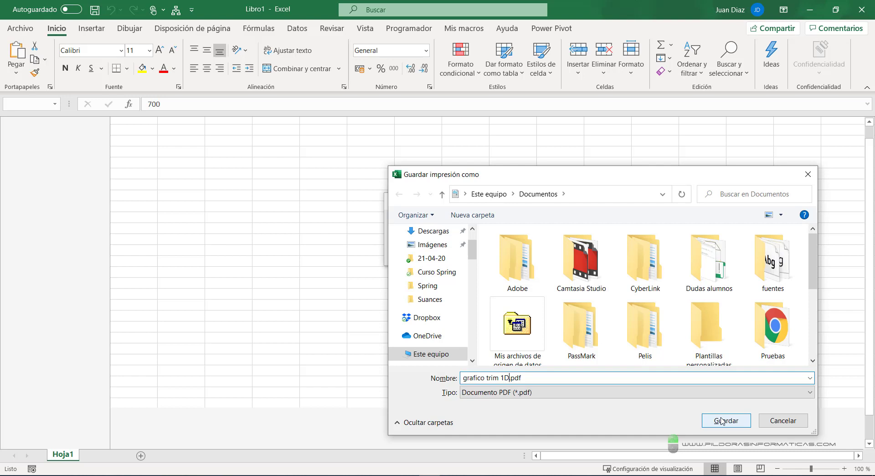
left_click(721, 421)
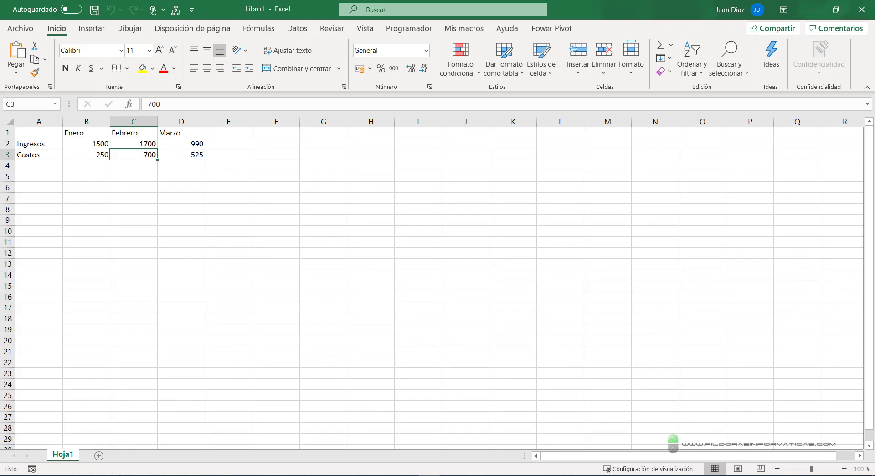
left_click(117, 475)
left_click(370, 336)
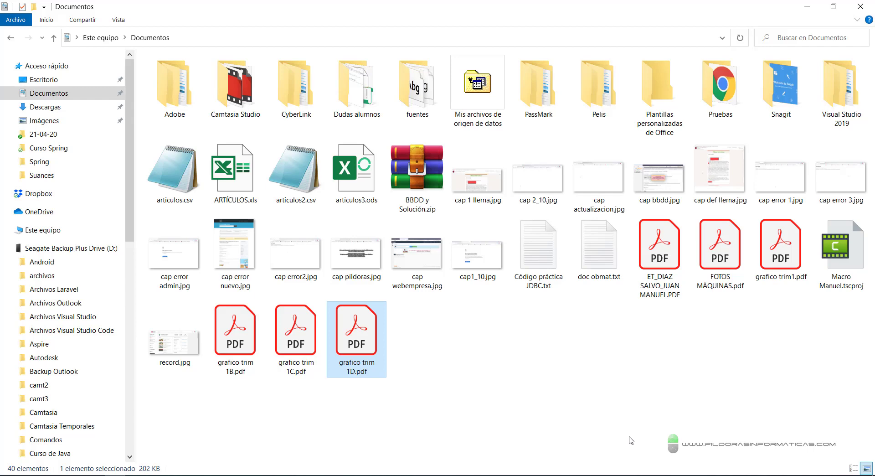
Step: Switch from File Explorer back to the Excel workbook
left_click(429, 474)
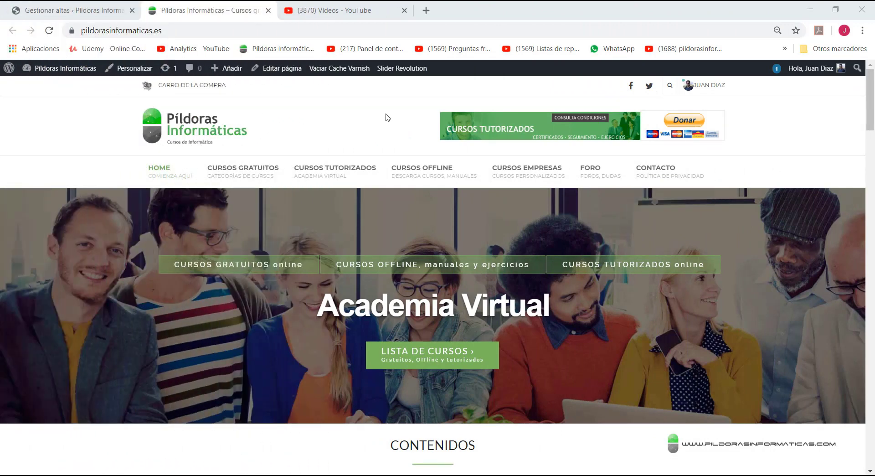
left_click_drag(75, 41, 163, 41)
left_click_drag(199, 151, 290, 198)
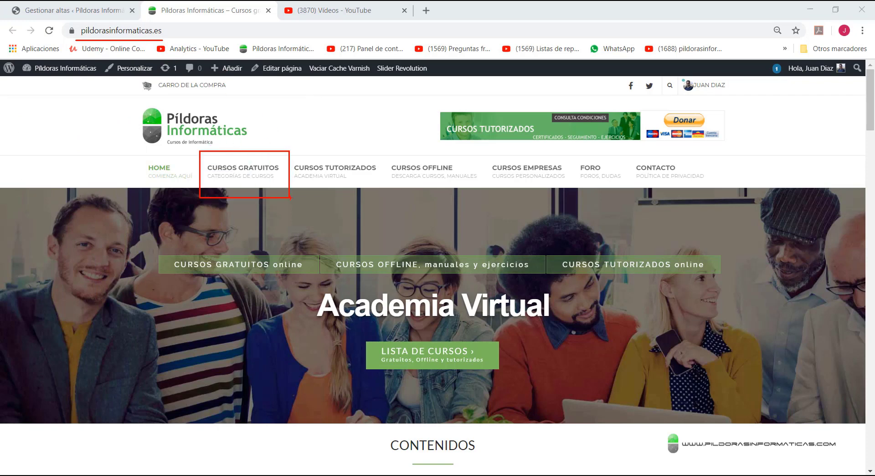
key("Escape")
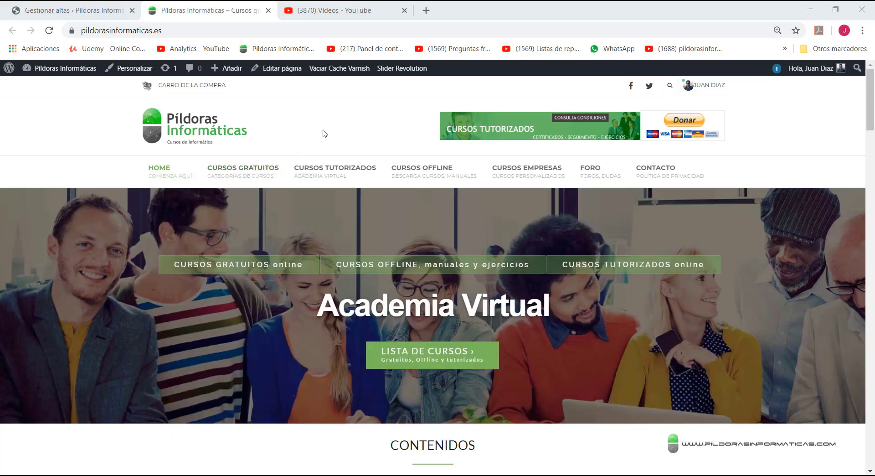
key("ctrl+2")
left_click_drag(383, 152, 489, 191)
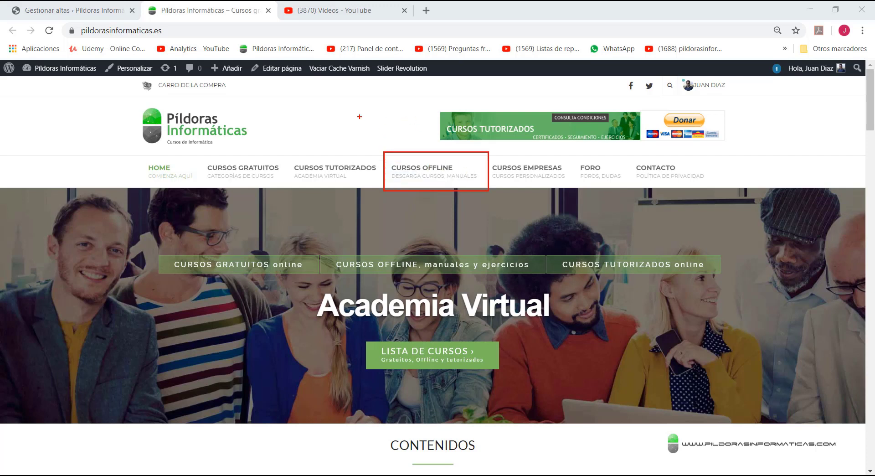
key("e")
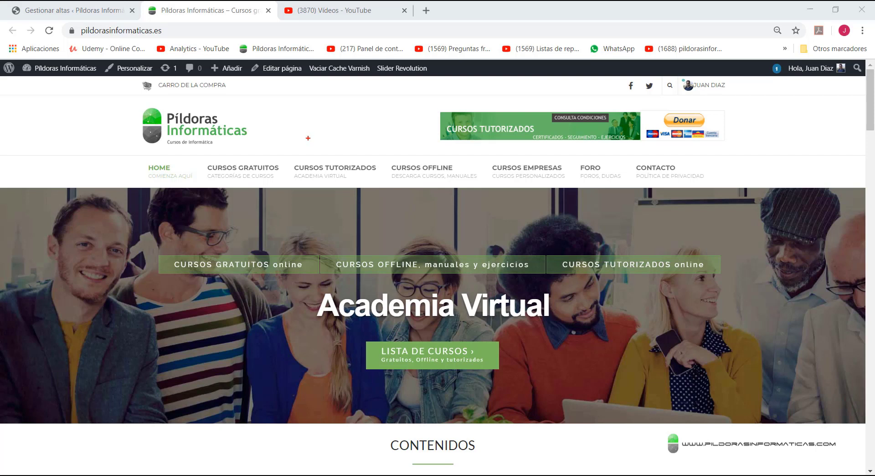
left_click_drag(286, 147, 385, 198)
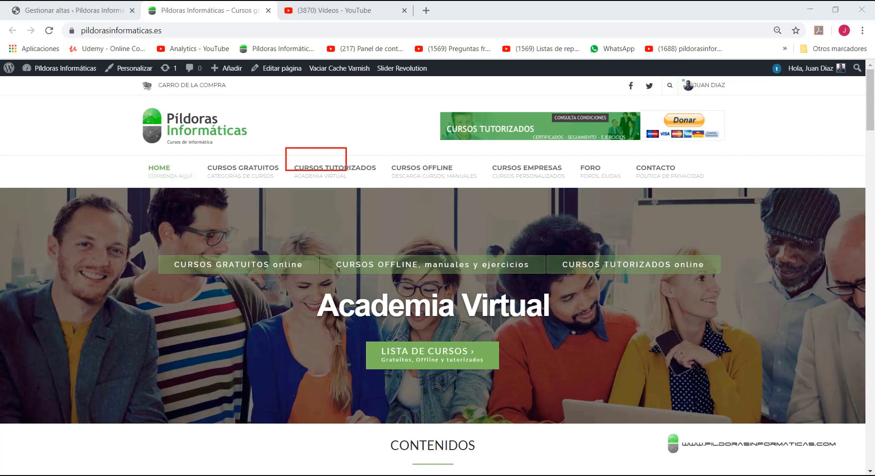
left_click_drag(296, 145, 276, 115)
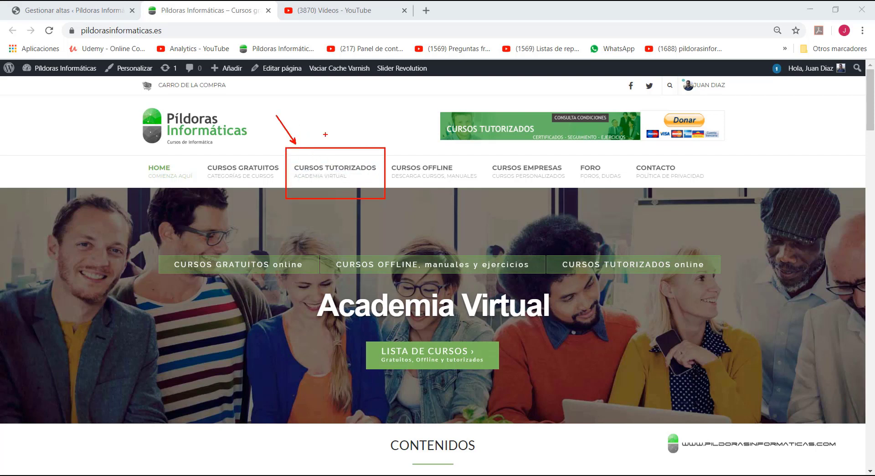
left_click_drag(370, 146, 385, 117)
key("Escape")
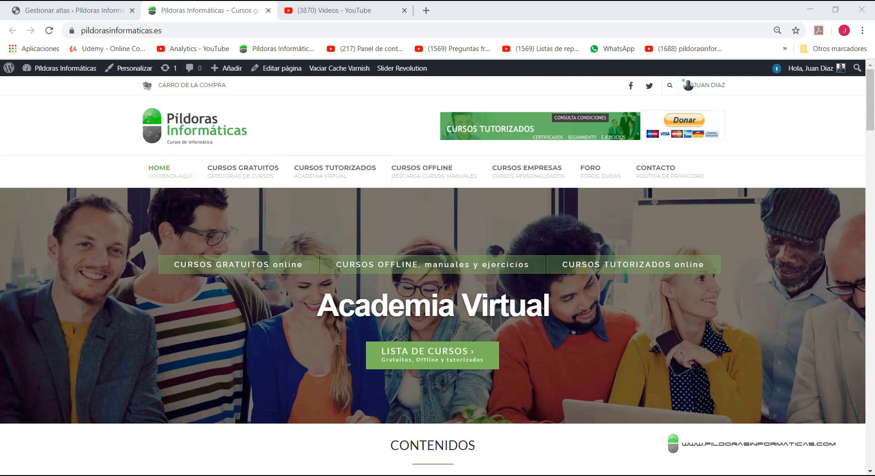